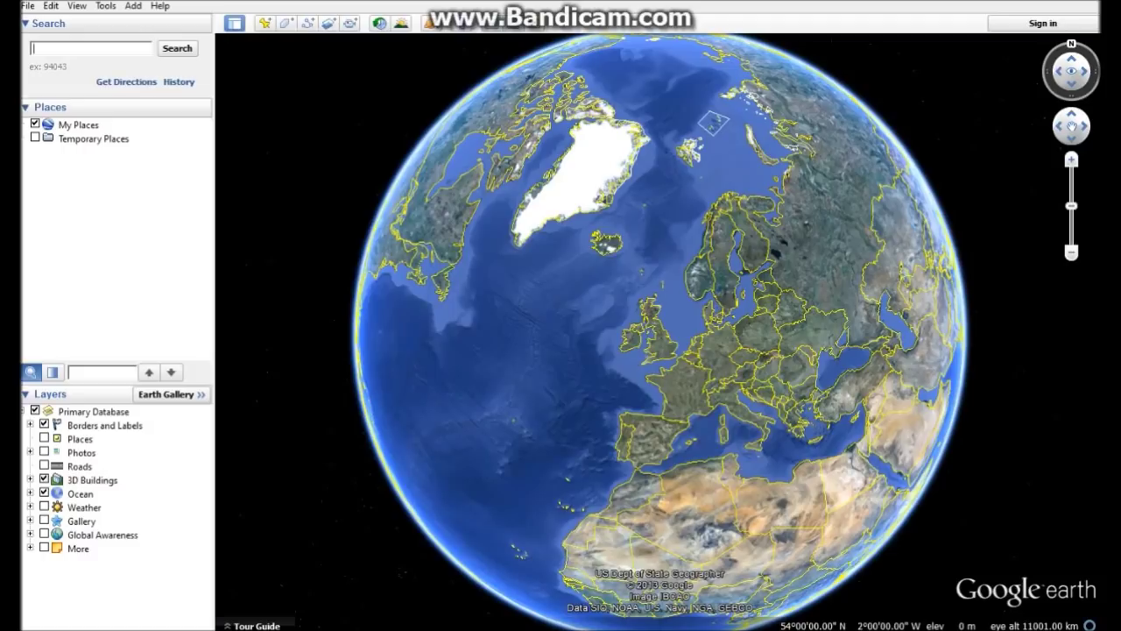
# Search for "Bere regis" and bring the long white quarry west of Worgret, north of Holmebridge, into close view.
pyautogui.write('Bere')
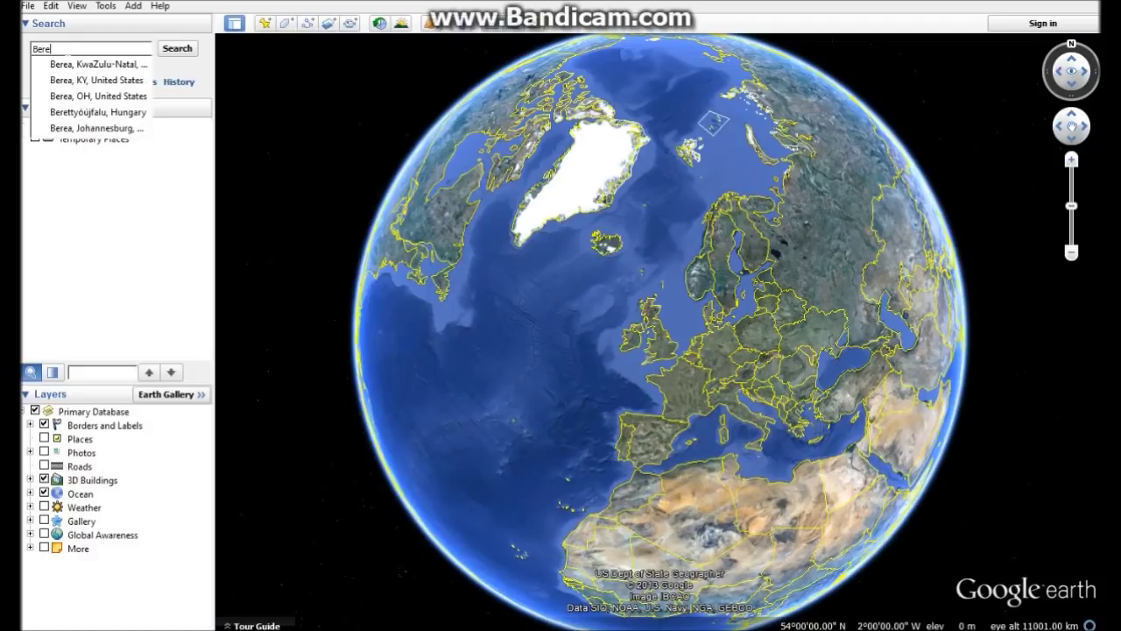
pyautogui.write(' regis')
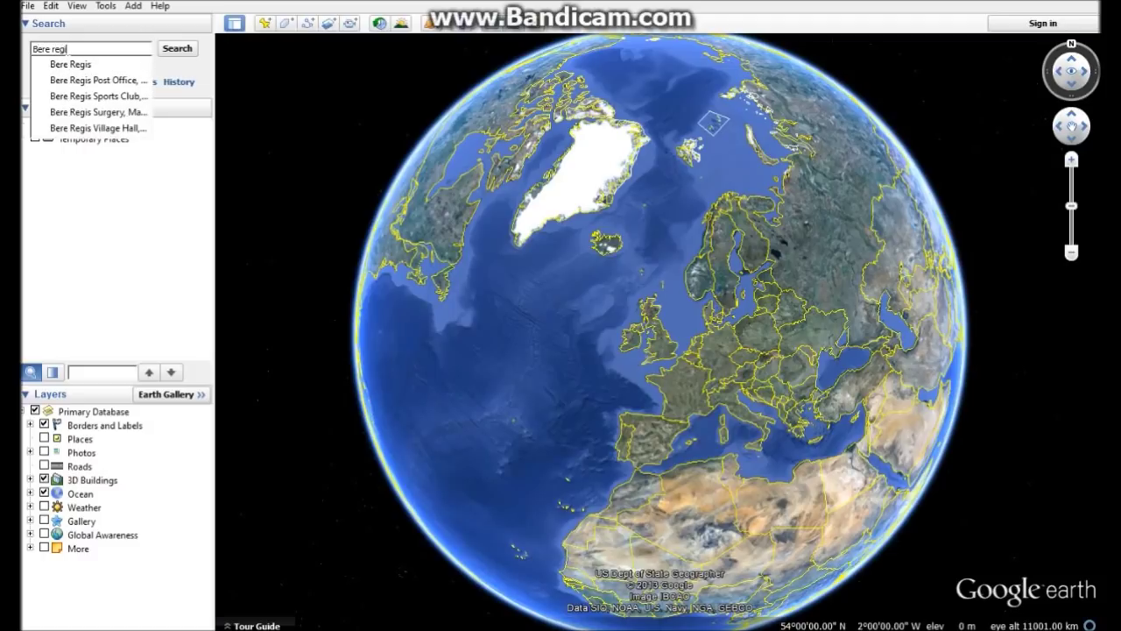
pyautogui.press('Return')
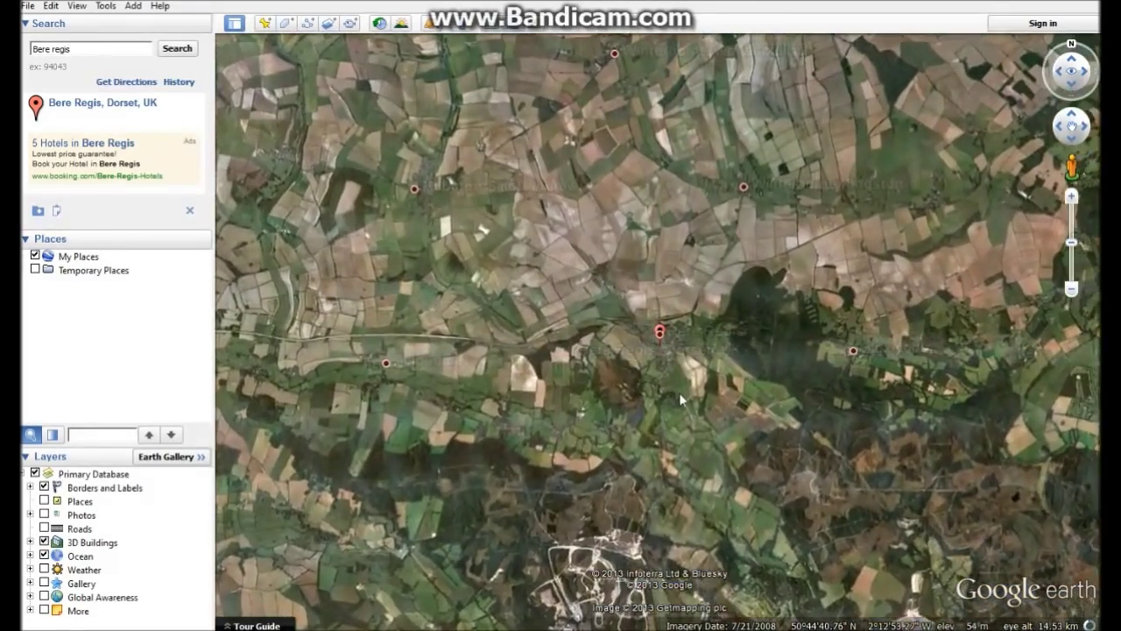
pyautogui.moveTo(673, 385); pyautogui.dragTo(613, 192)
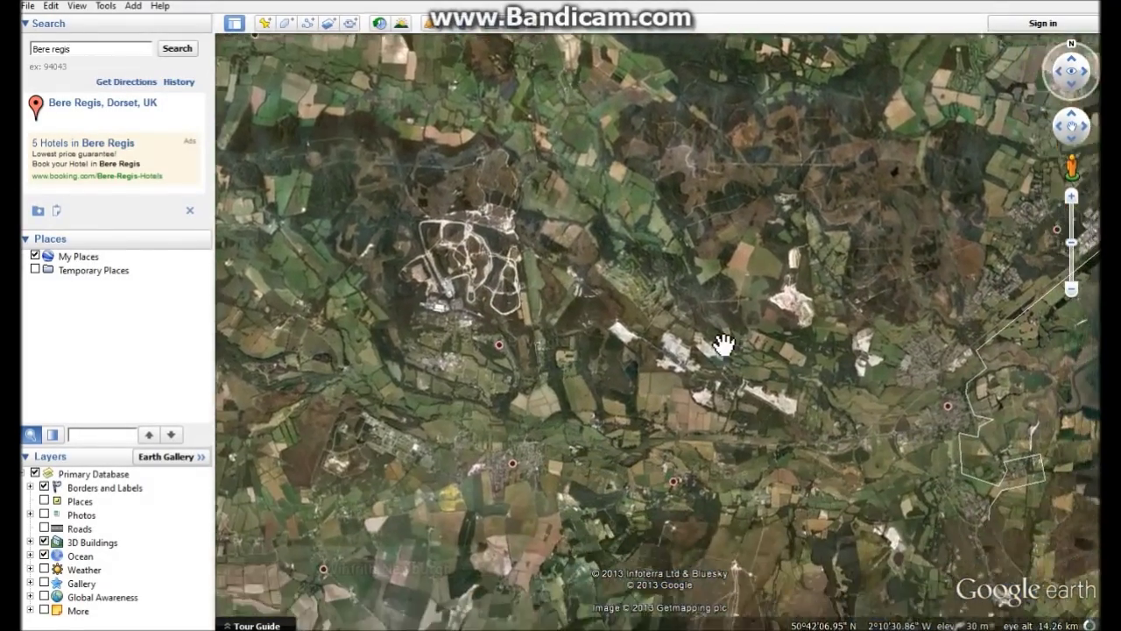
pyautogui.scroll(3, 689, 333)
pyautogui.scroll(3, 779, 386)
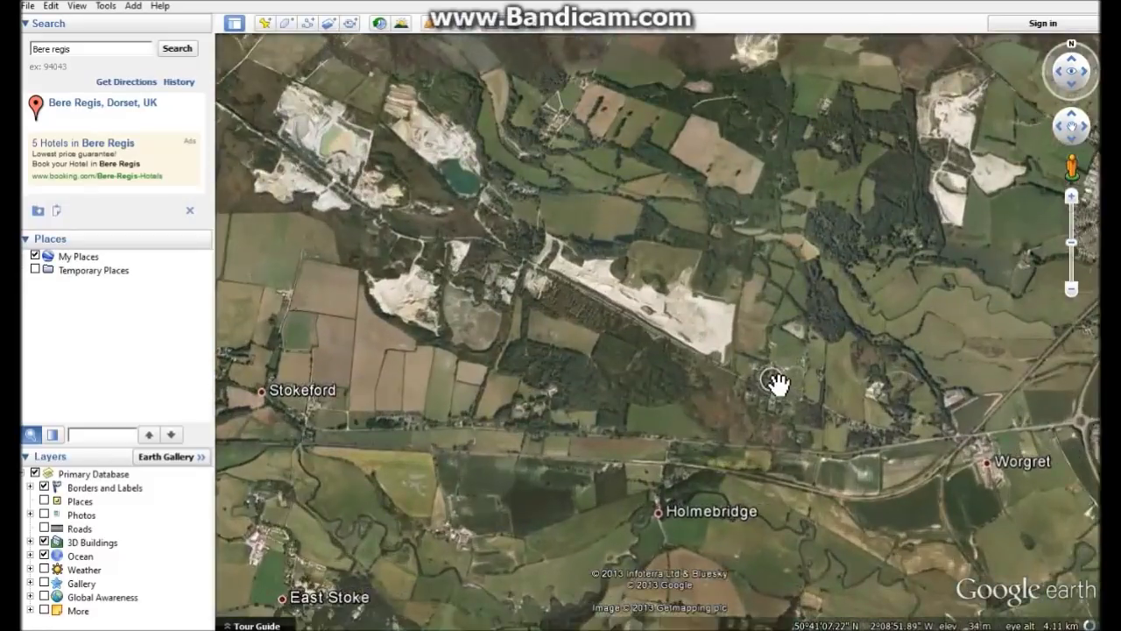
pyautogui.scroll(3, 626, 281)
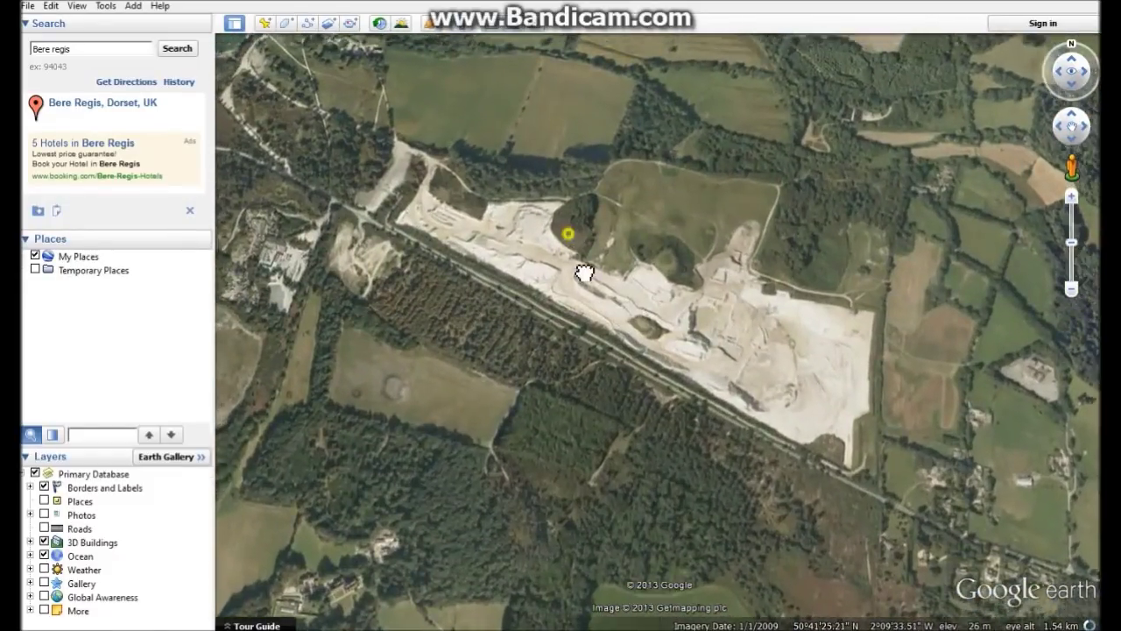
pyautogui.moveTo(585, 272); pyautogui.dragTo(581, 308)
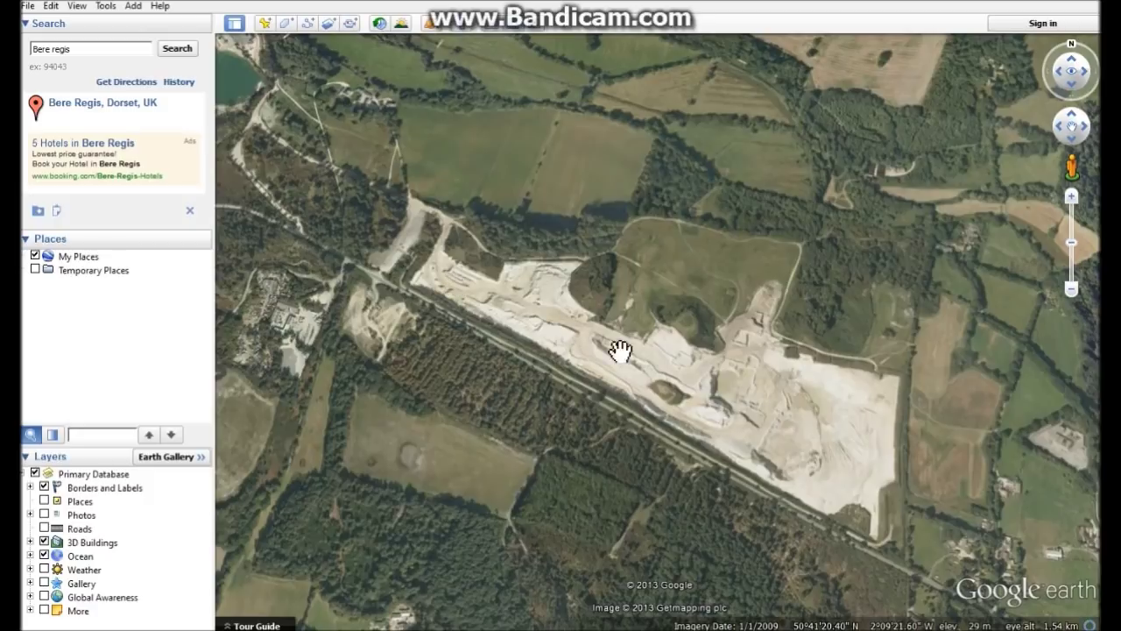
# Add a folder named "Binnegar Red Zone" to My Places.
pyautogui.click(76, 256)
pyautogui.rightClick(76, 256)
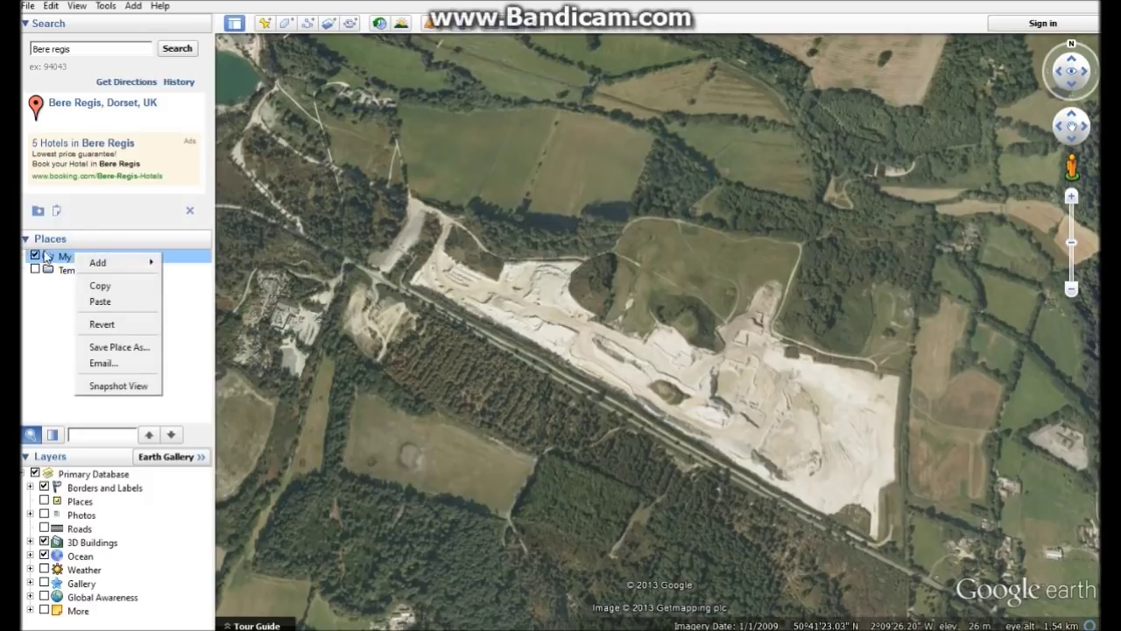
pyautogui.moveTo(110, 262)
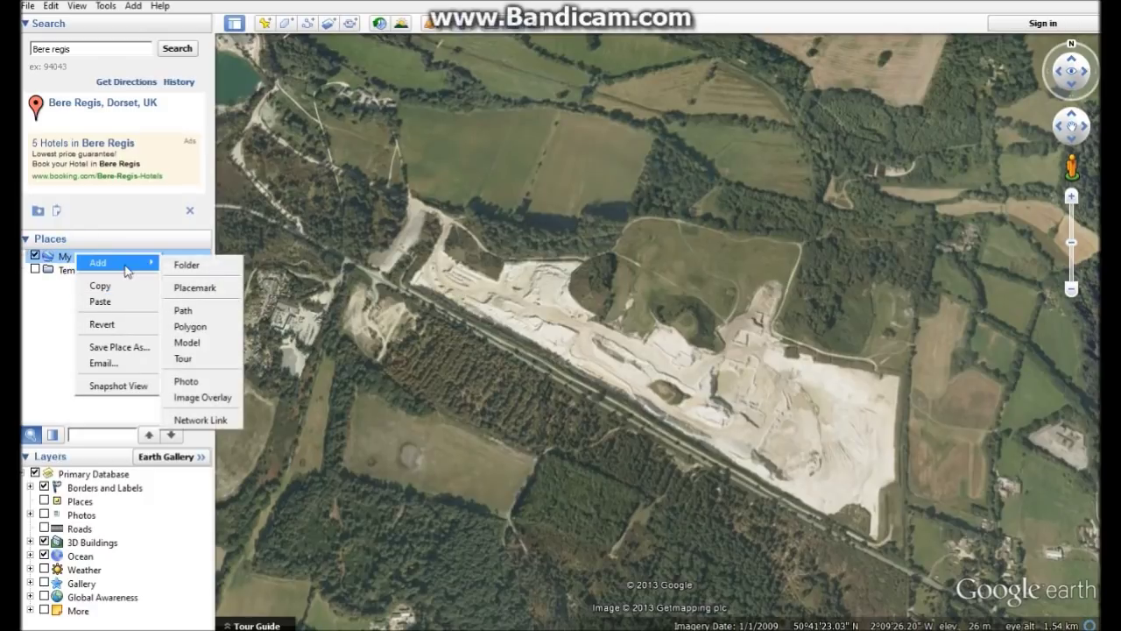
pyautogui.click(187, 261)
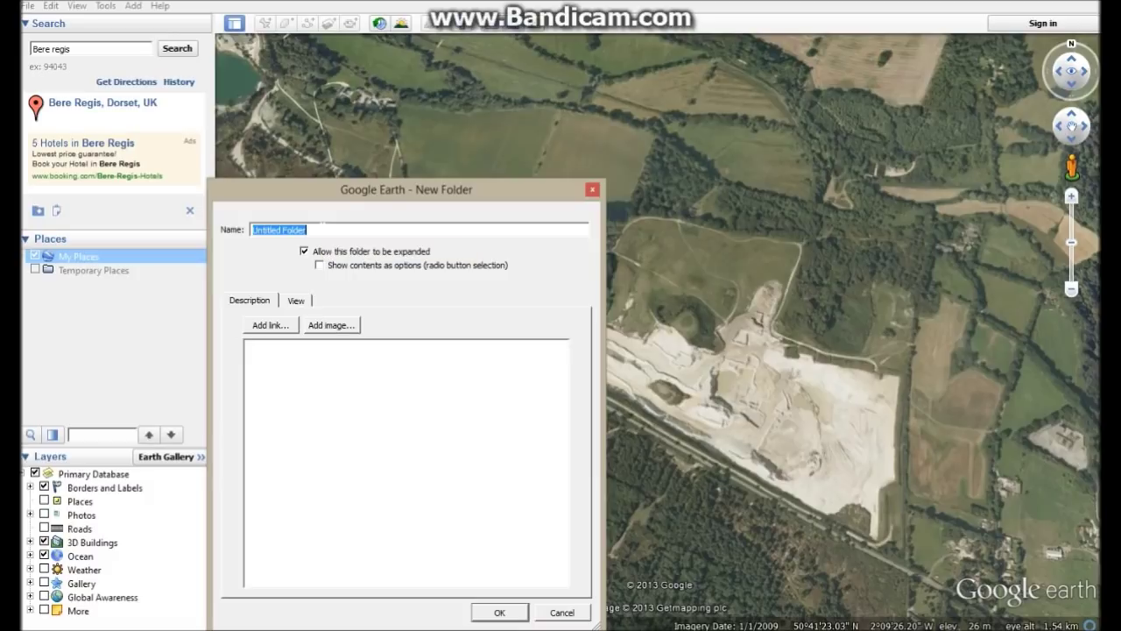
pyautogui.write('Binnegar Red Zone')
pyautogui.click(273, 369)
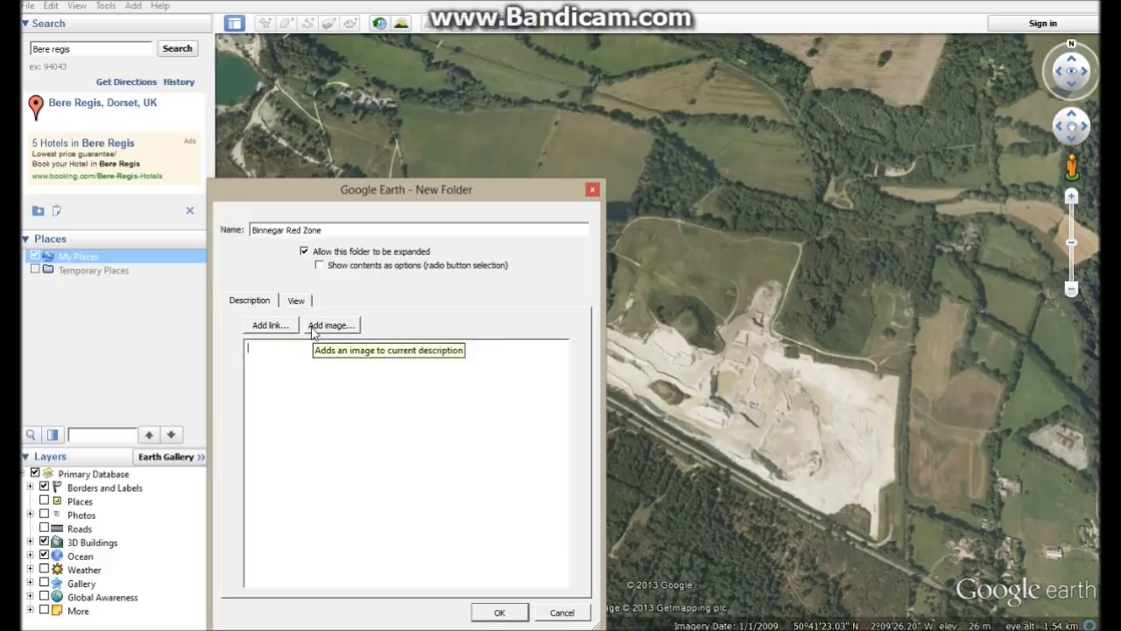
pyautogui.click(497, 613)
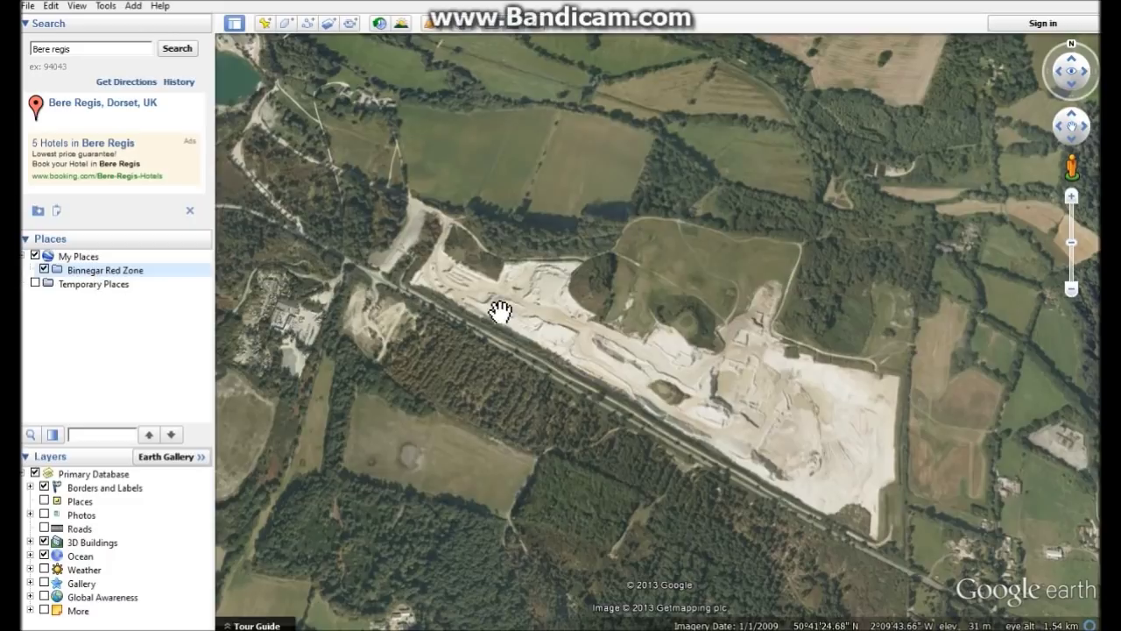
# Add a placemark named "Binnegar Red Zone" inside the Binnegar Red Zone folder, positioned on the field just north of the quarry.
pyautogui.rightClick(90, 274)
pyautogui.moveTo(113, 282)
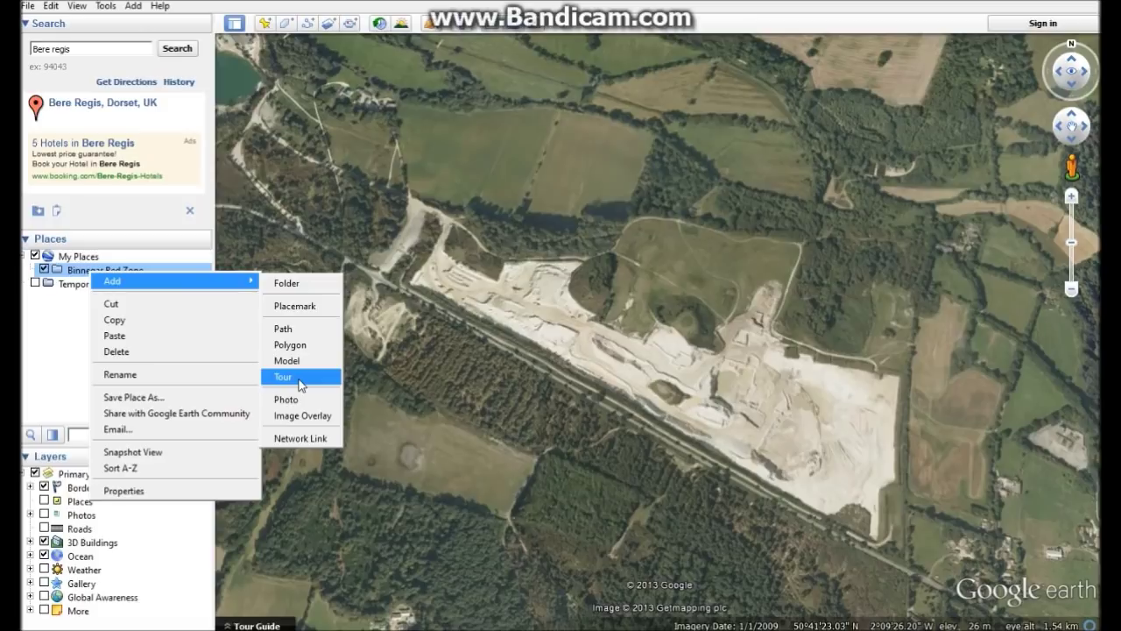
pyautogui.click(318, 306)
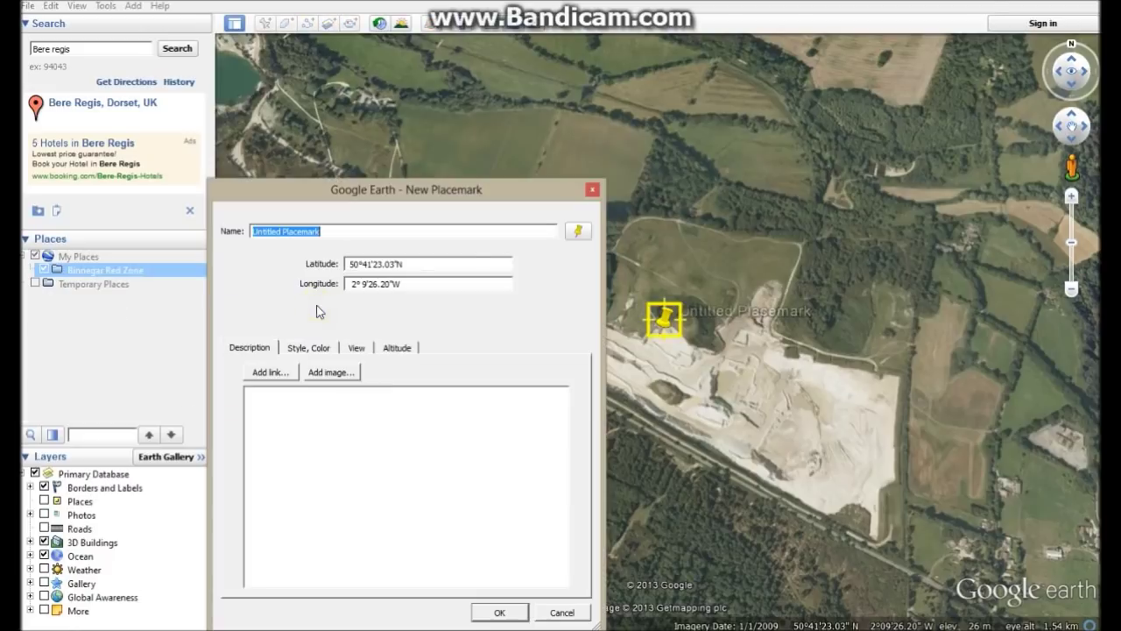
pyautogui.moveTo(460, 191); pyautogui.dragTo(259, 21)
pyautogui.moveTo(654, 327); pyautogui.dragTo(518, 180)
pyautogui.click(156, 81)
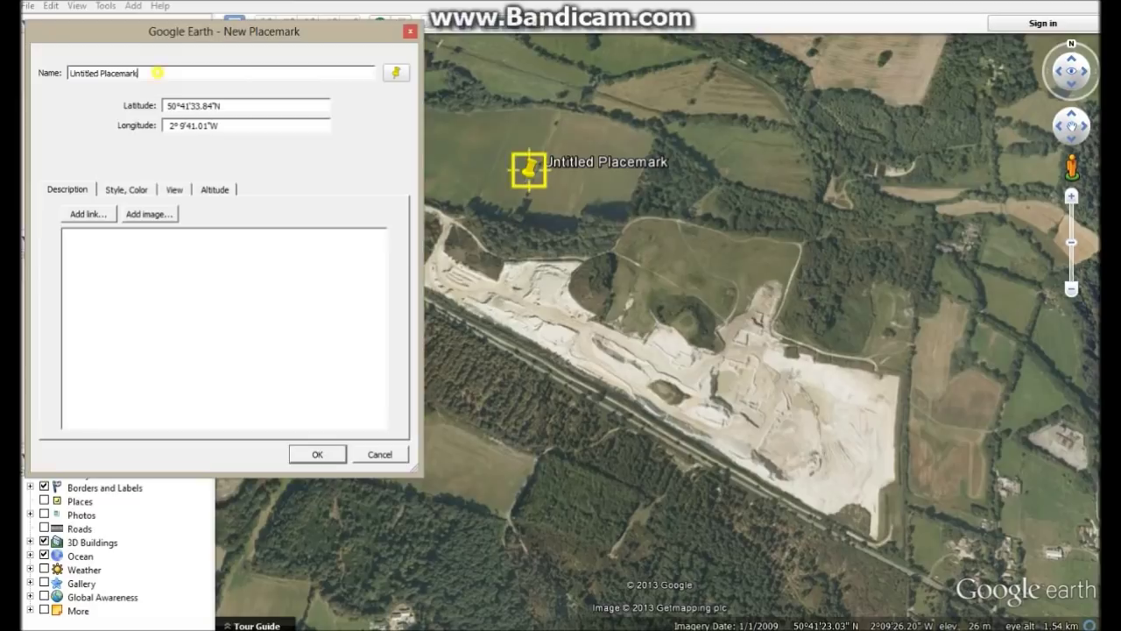
pyautogui.write('Blnnegar R')
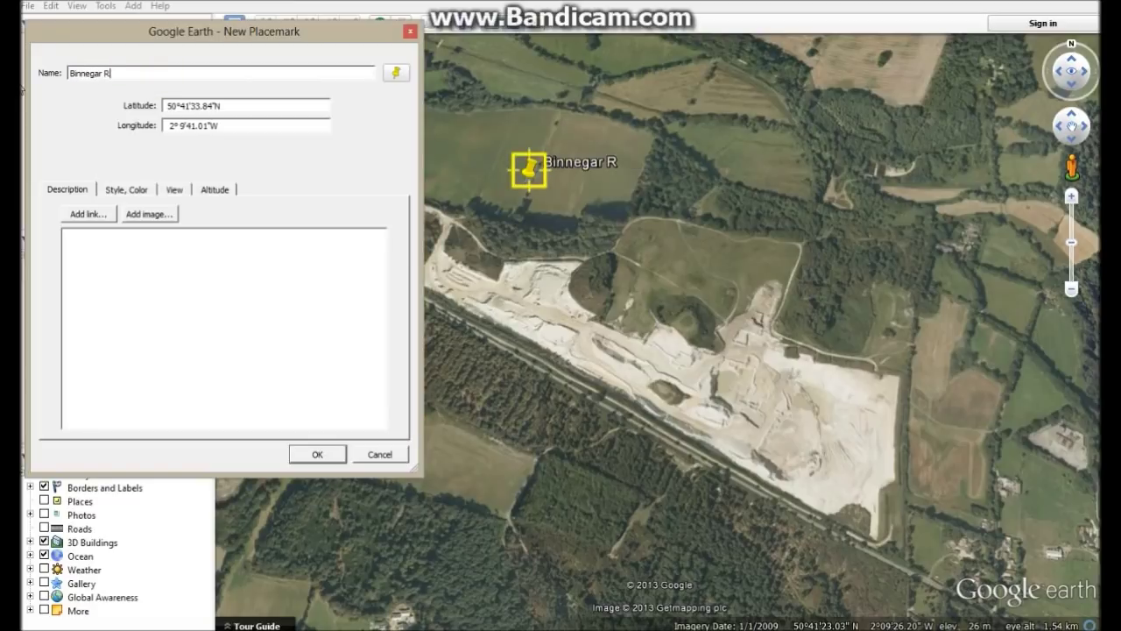
pyautogui.write('ed Zone')
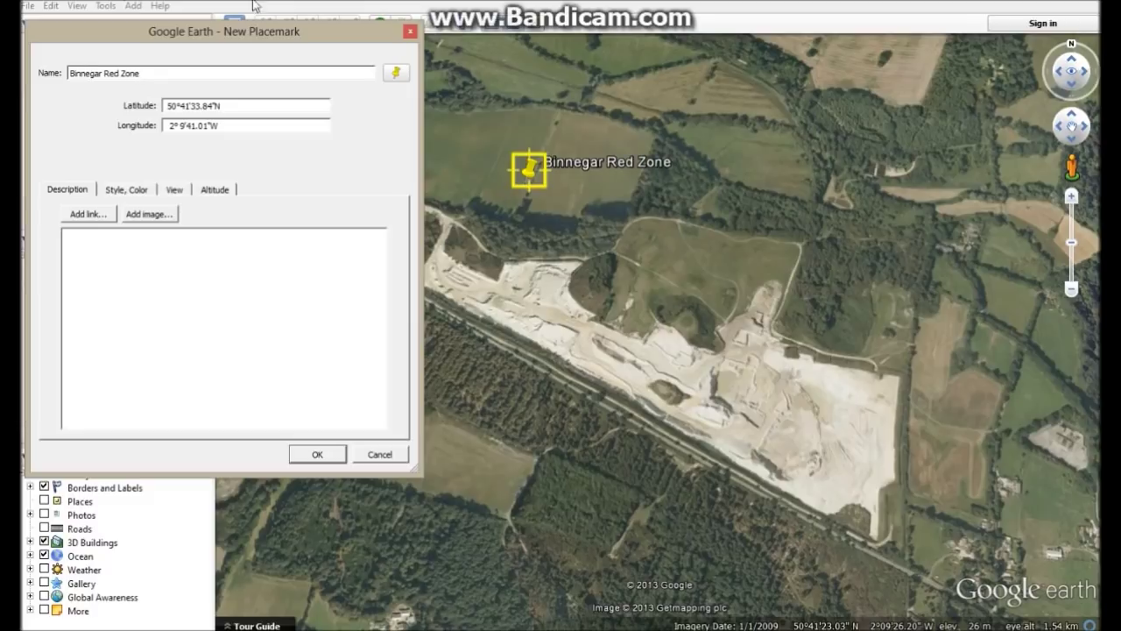
# Give the Binnegar Red Zone placemark the blue airplane icon, review its style, altitude and view settings, and save it.
pyautogui.click(396, 72)
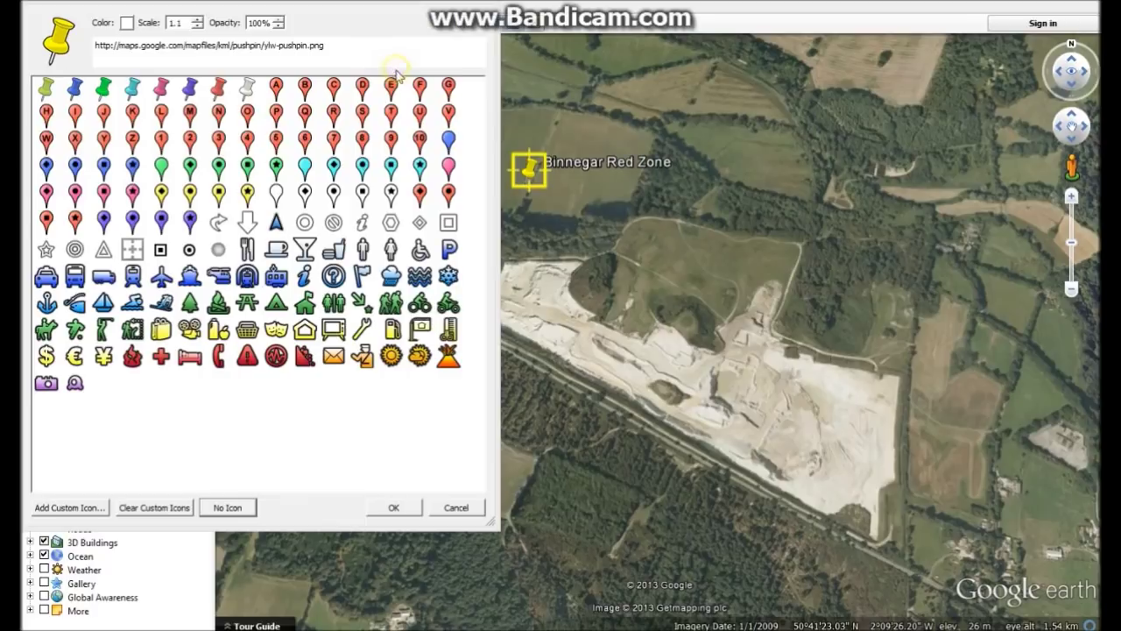
pyautogui.click(161, 276)
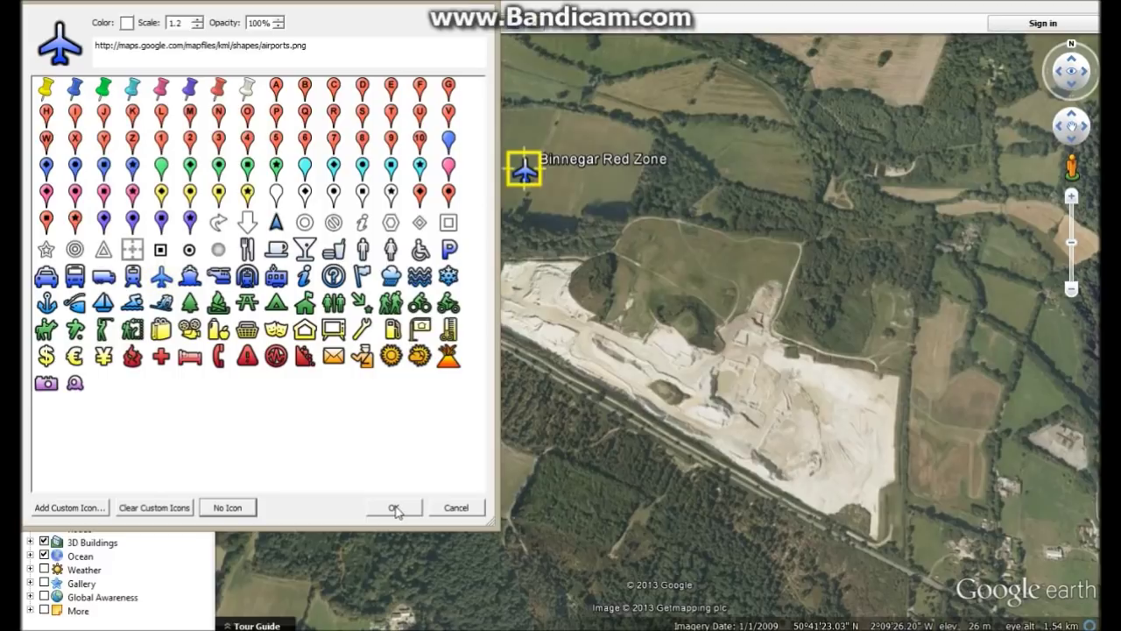
pyautogui.click(395, 508)
pyautogui.click(88, 256)
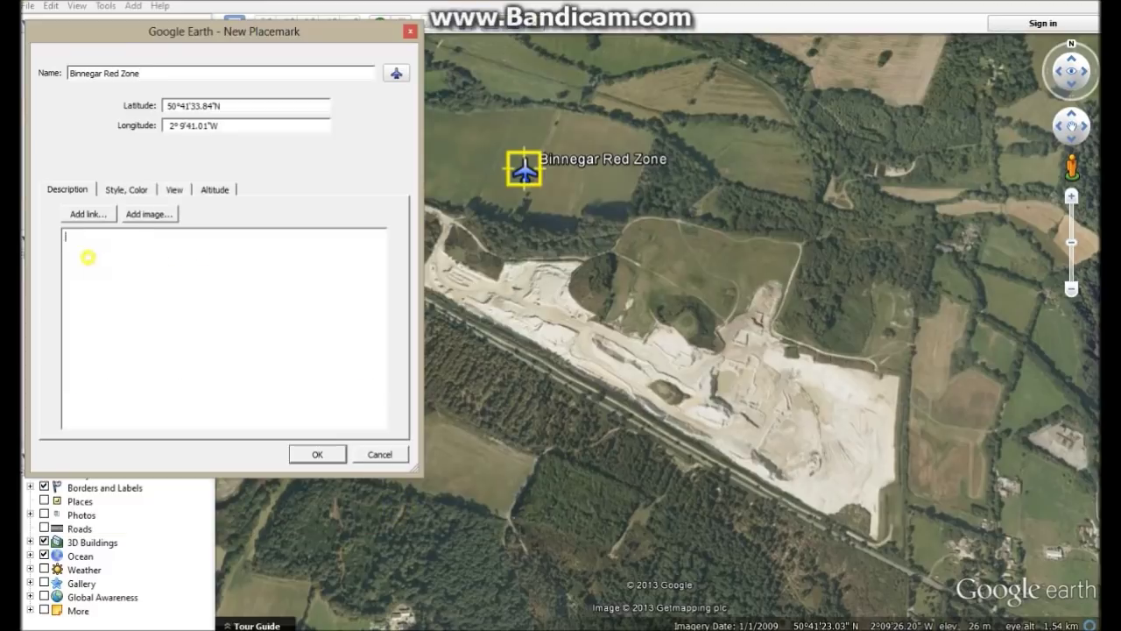
pyautogui.click(128, 190)
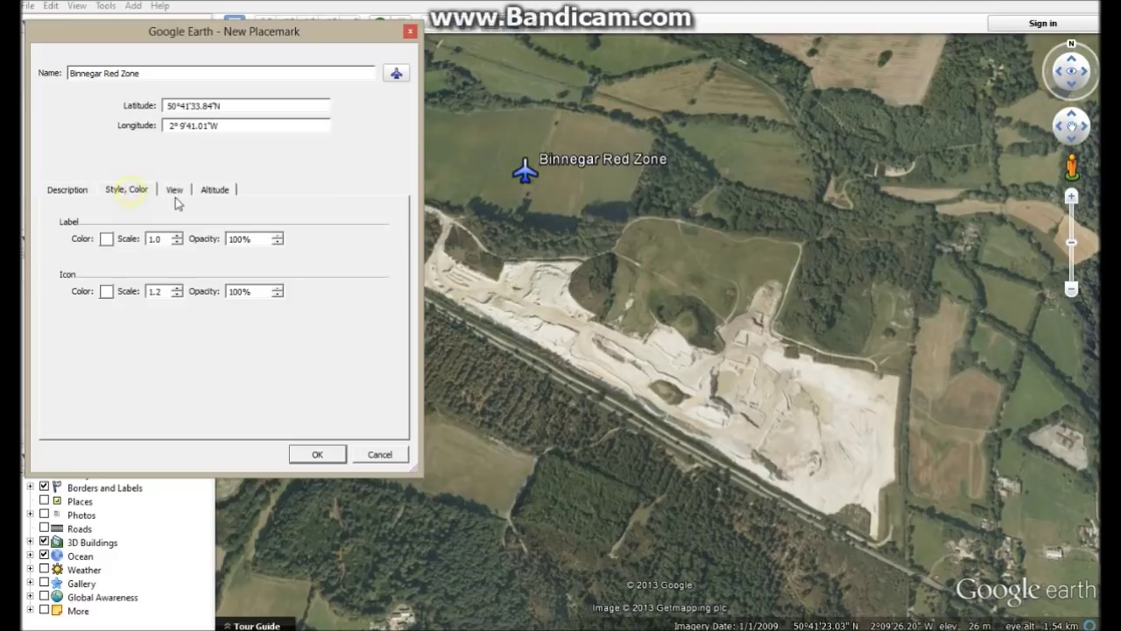
pyautogui.click(214, 190)
pyautogui.click(175, 189)
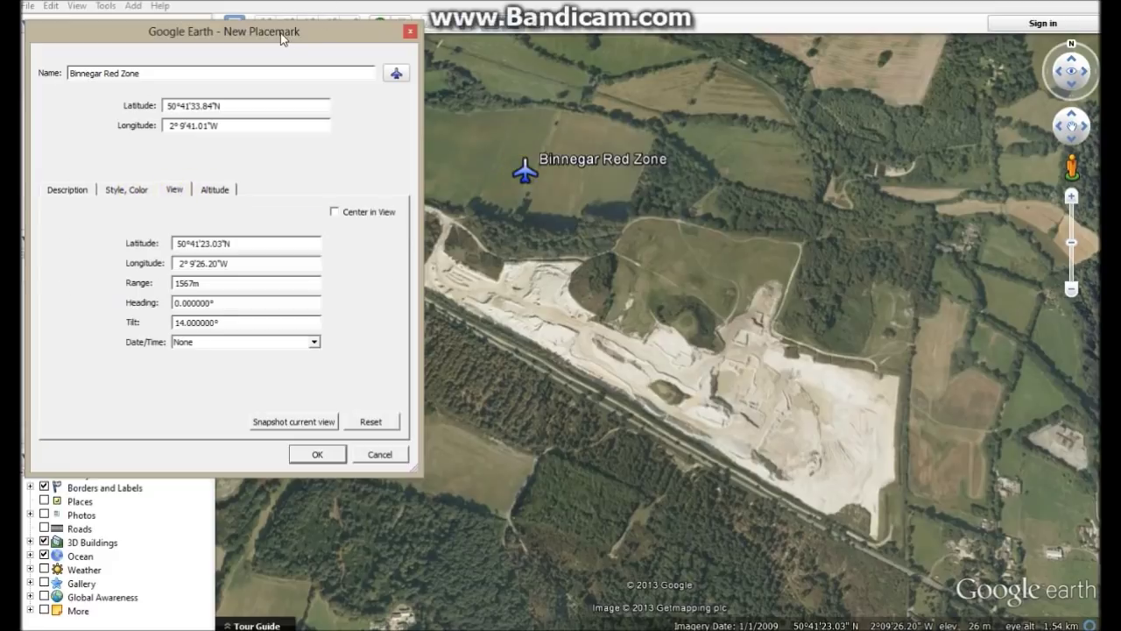
pyautogui.moveTo(247, 32); pyautogui.dragTo(289, 117)
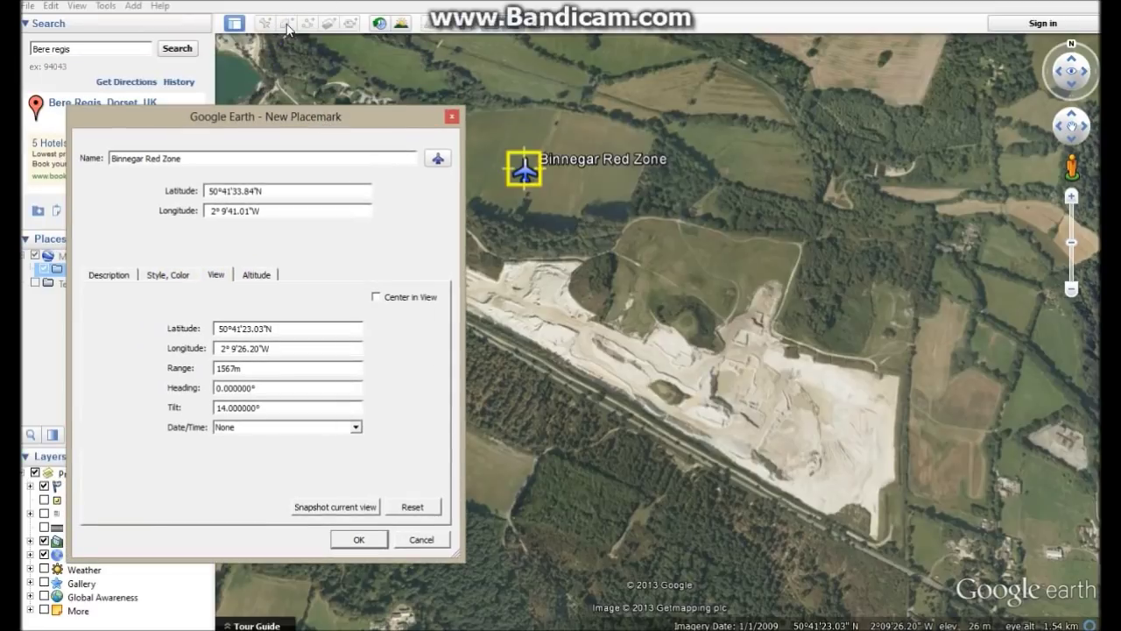
pyautogui.click(358, 538)
# Add a placemark named "Raymond Brown Offices" on the buildings northwest of the Binnegar Red Zone marker, at about 50°41'39.81"N, 2°9'59.69"W.
pyautogui.moveTo(464, 215); pyautogui.dragTo(623, 371)
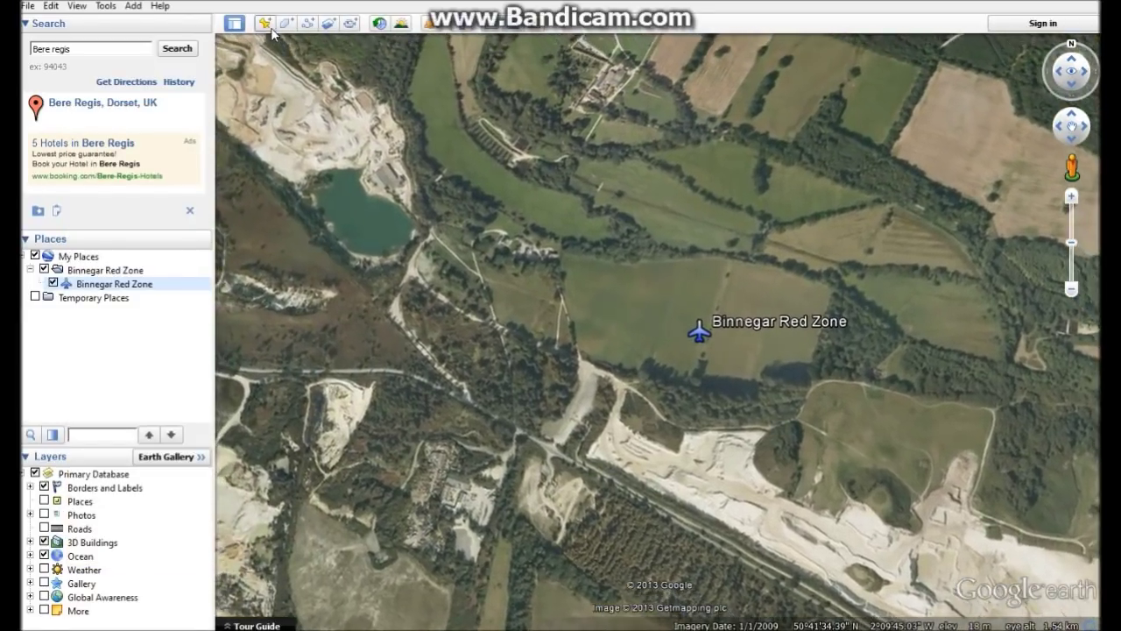
pyautogui.click(264, 23)
pyautogui.moveTo(665, 327); pyautogui.dragTo(535, 255)
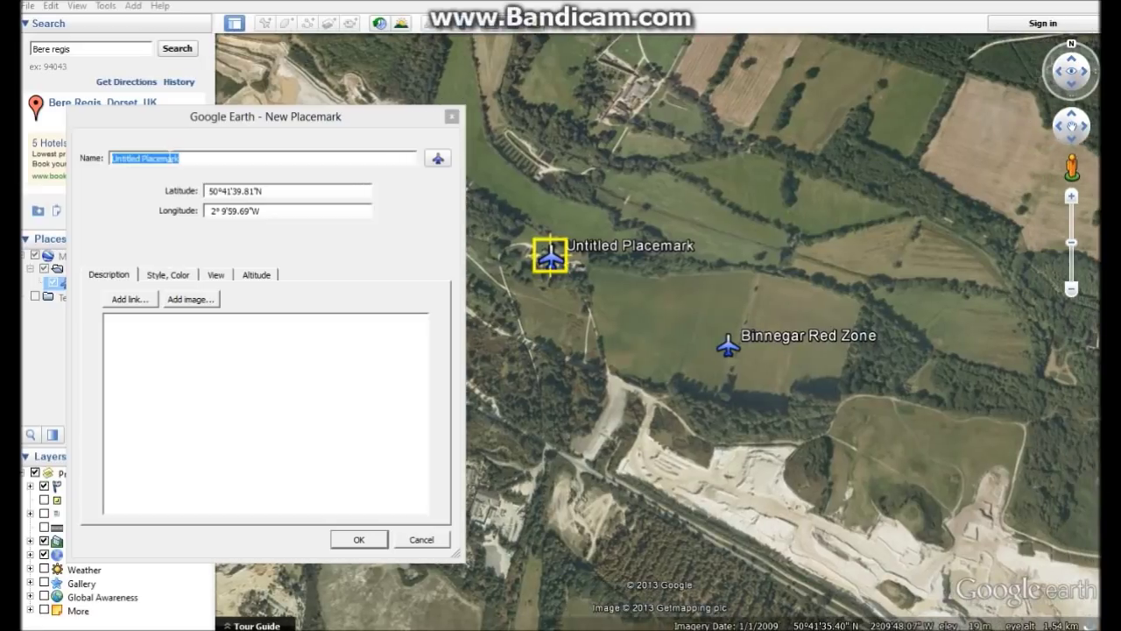
pyautogui.click(295, 155)
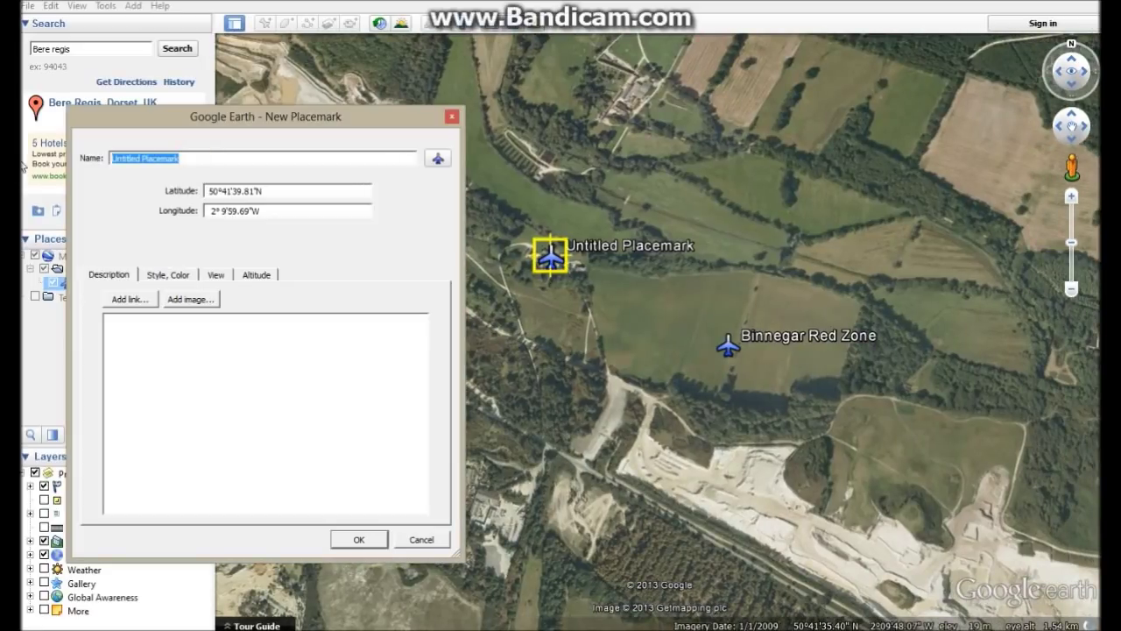
pyautogui.write('Raymond ')
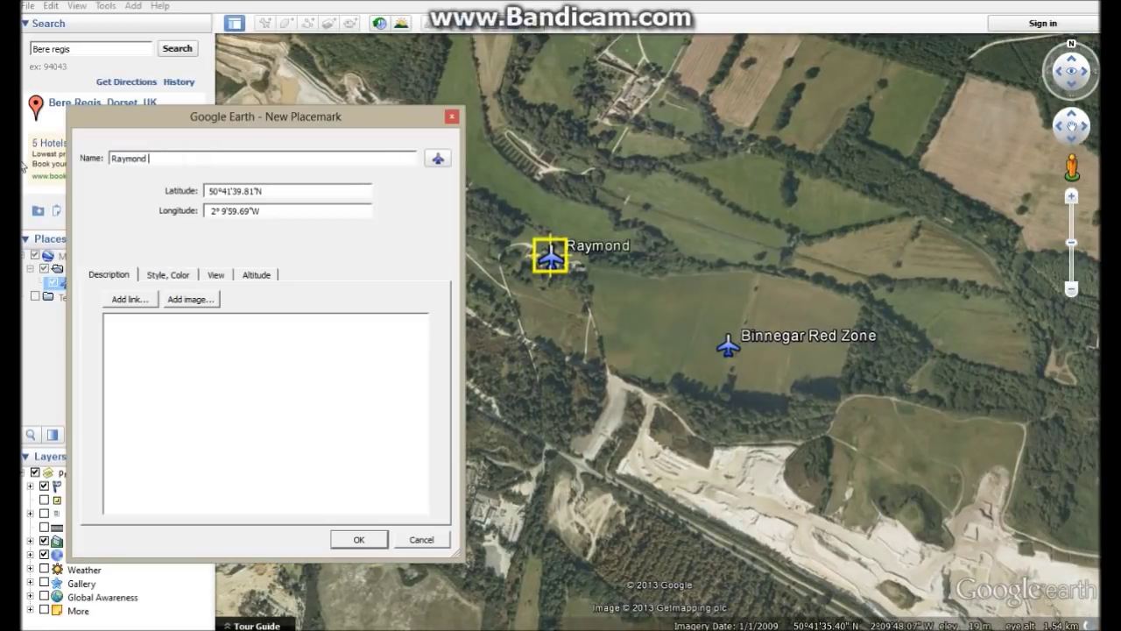
pyautogui.write('Brown Offices')
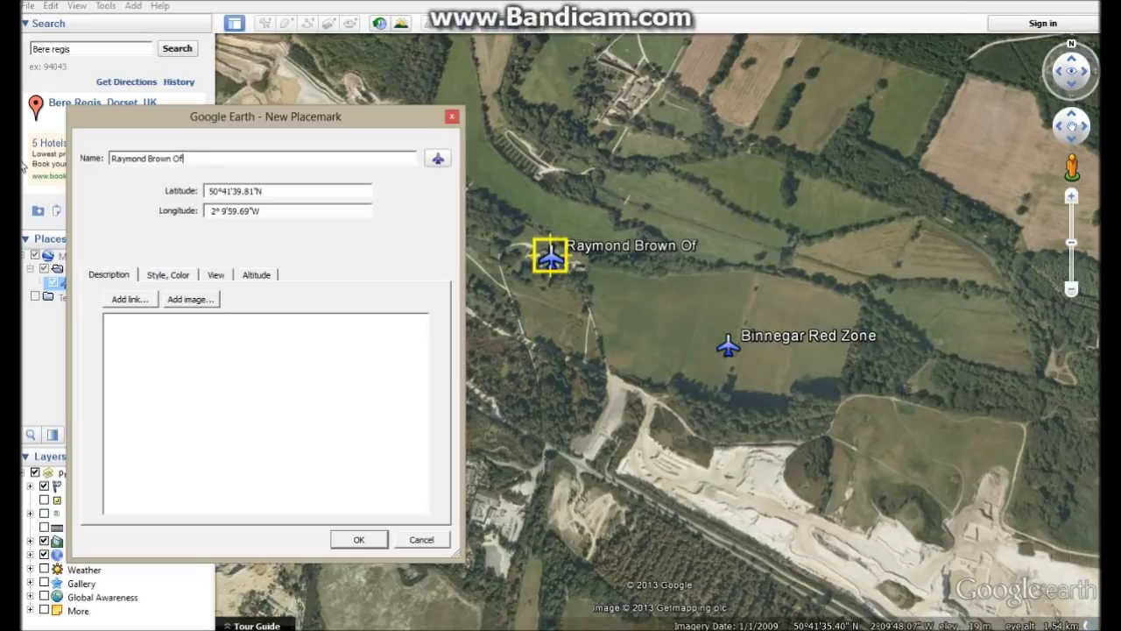
# Give the Raymond Brown Offices placemark the blue truck icon and save it.
pyautogui.click(438, 160)
pyautogui.click(112, 356)
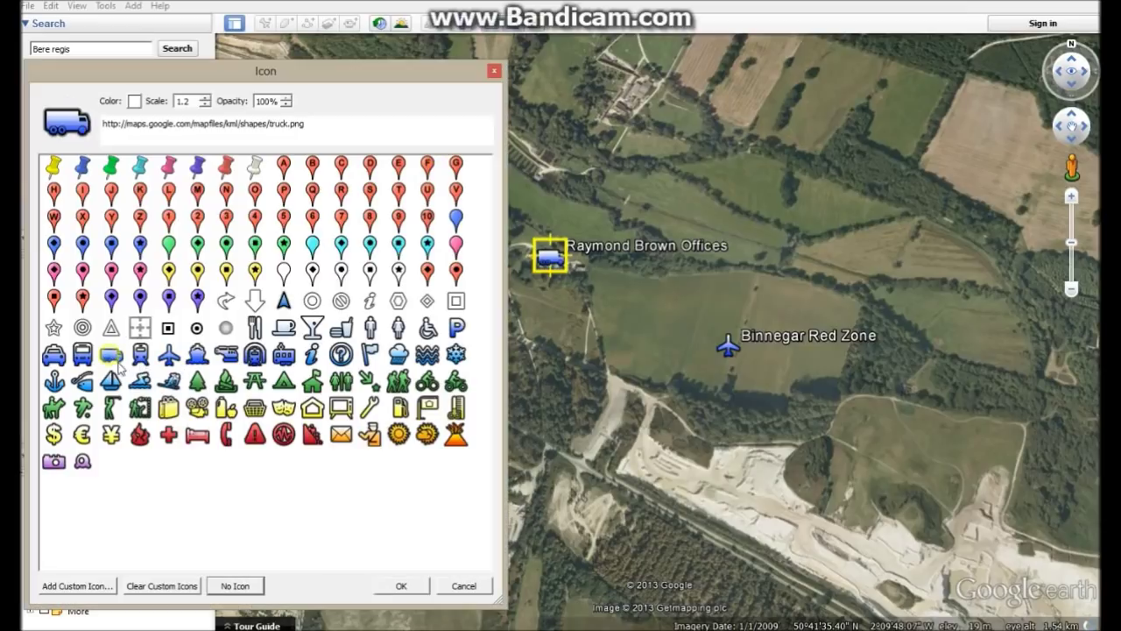
pyautogui.click(401, 586)
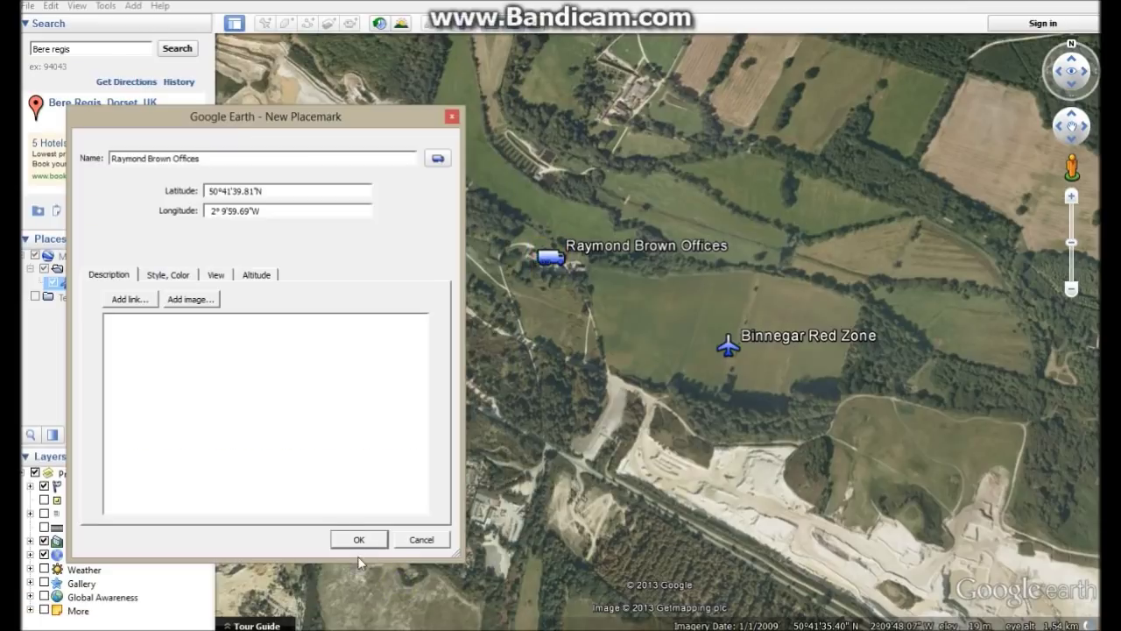
pyautogui.click(358, 539)
# Explore the map east past Wareham to the Green Pond area, and return to the location of the Binnegar Red Zone folder.
pyautogui.moveTo(759, 528); pyautogui.dragTo(755, 513, button='middle')
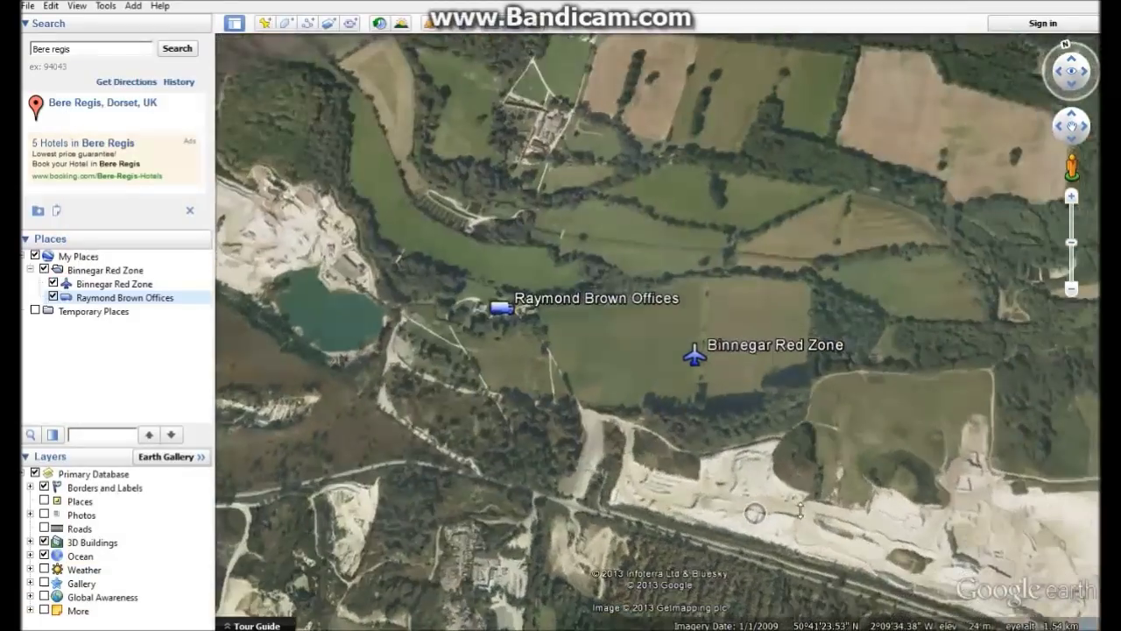
pyautogui.moveTo(914, 518); pyautogui.dragTo(724, 371)
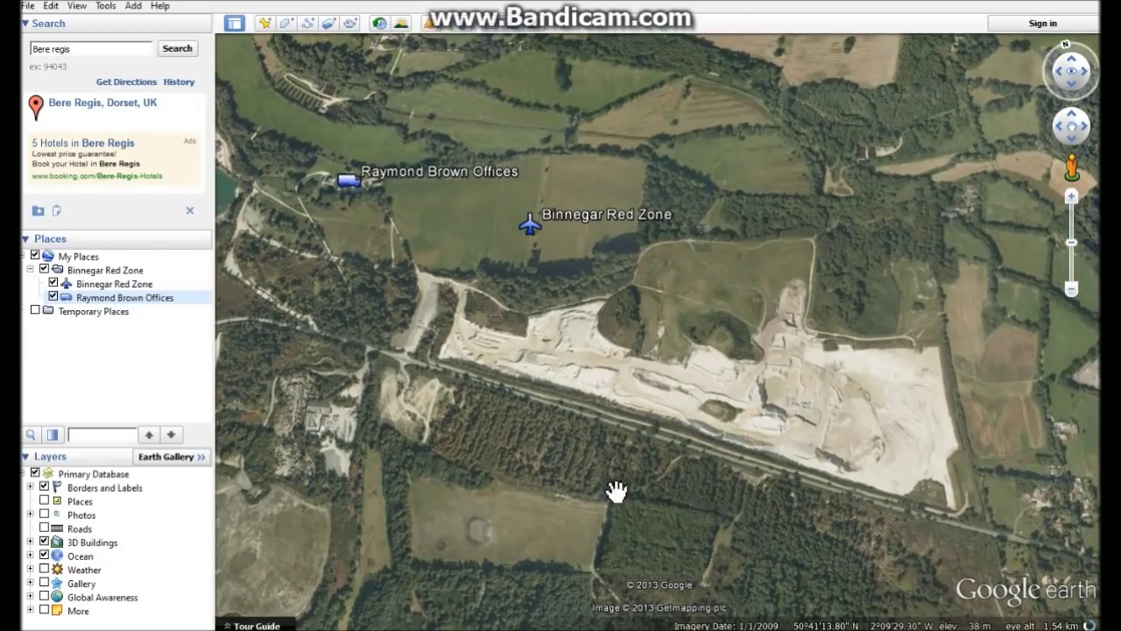
pyautogui.scroll(-5, 520, 388)
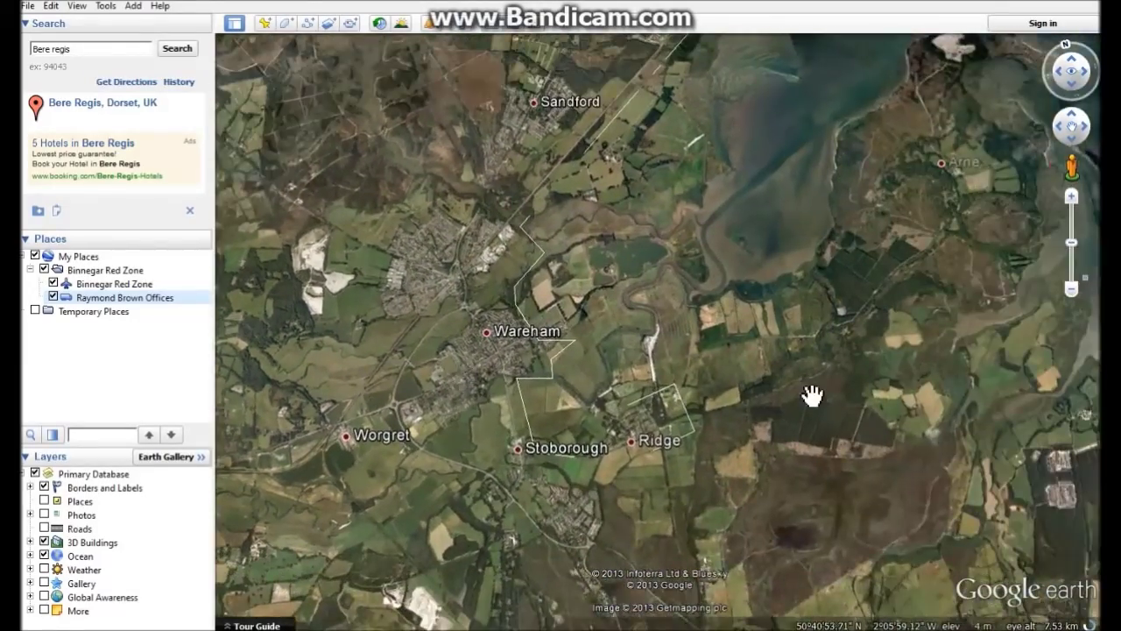
pyautogui.moveTo(814, 394); pyautogui.dragTo(604, 370)
pyautogui.scroll(2, 933, 456)
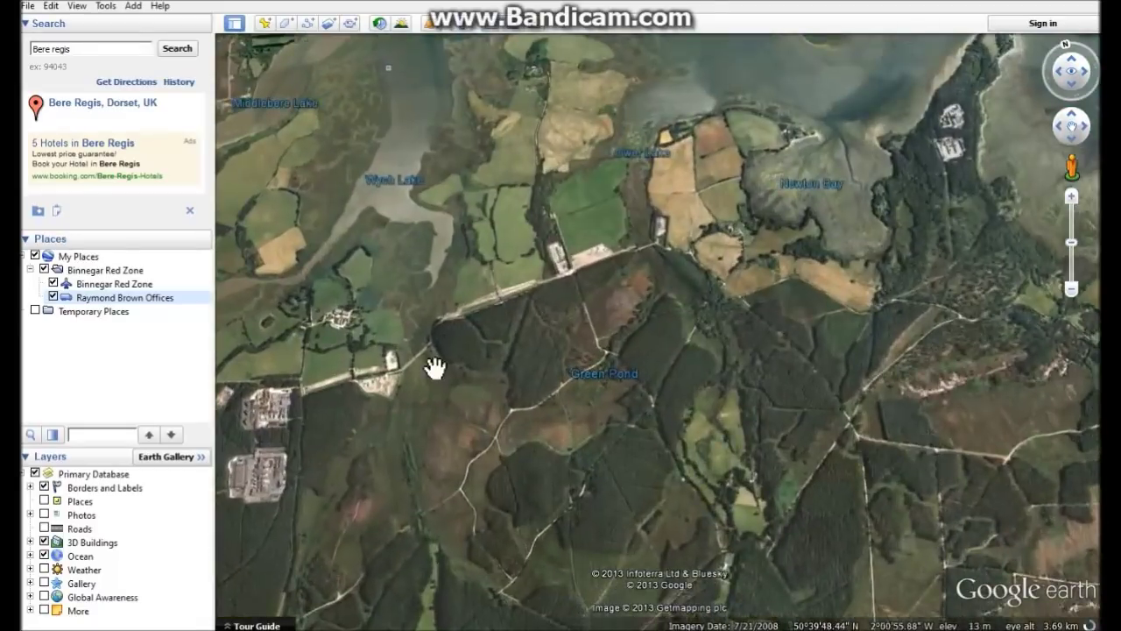
pyautogui.doubleClick(101, 271)
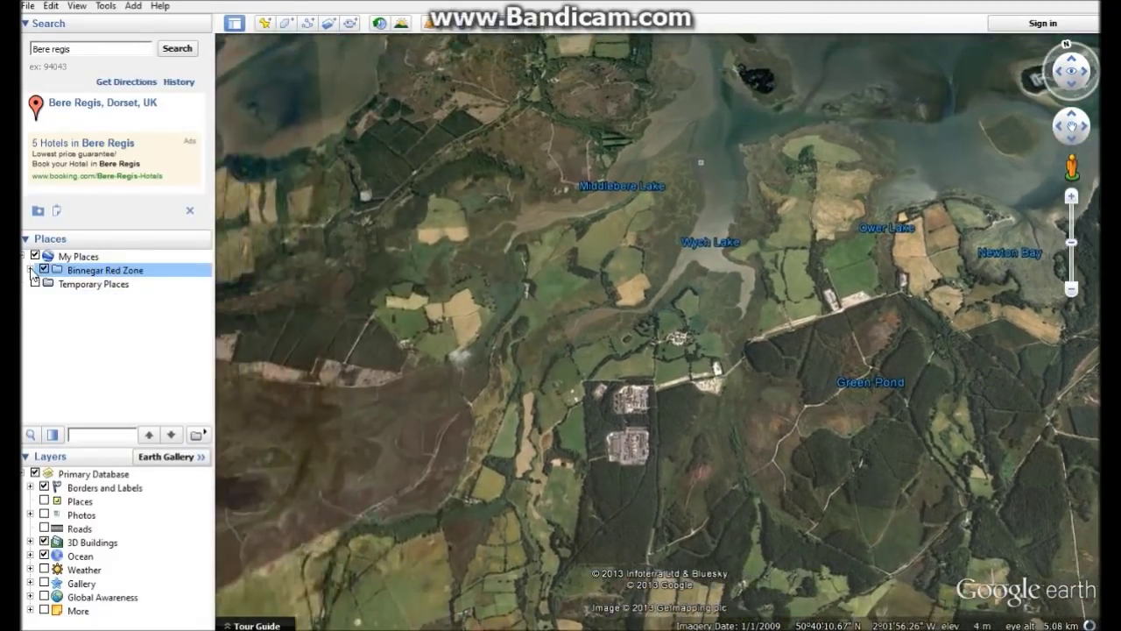
# Expand the Binnegar Red Zone folder and start a new path in it named "Haulage Road".
pyautogui.click(31, 271)
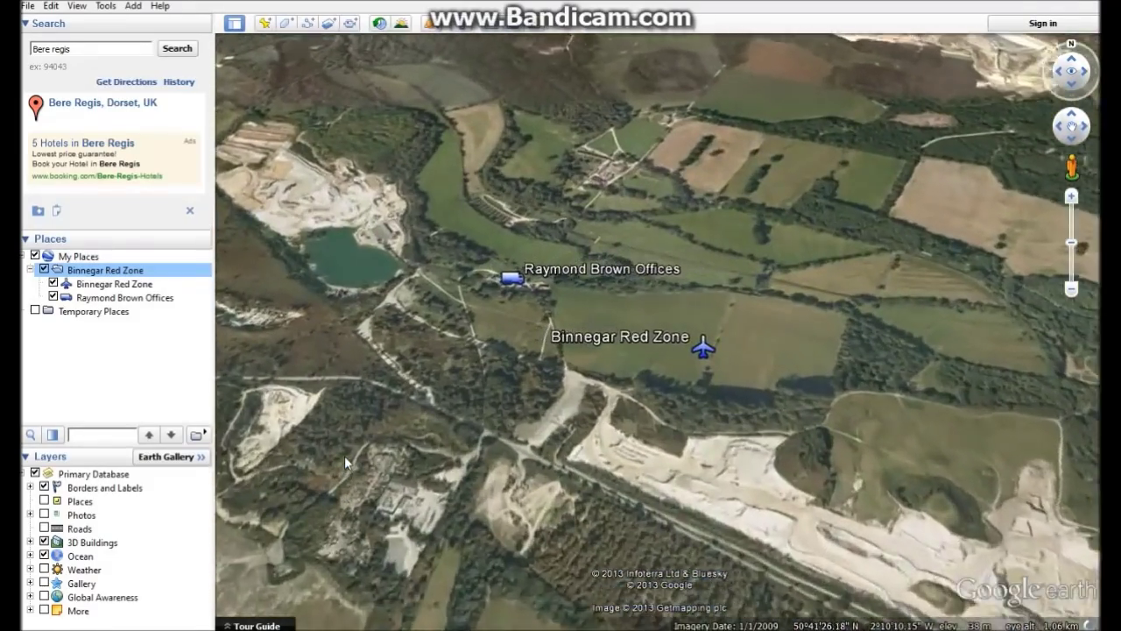
pyautogui.scroll(-4, 858, 404)
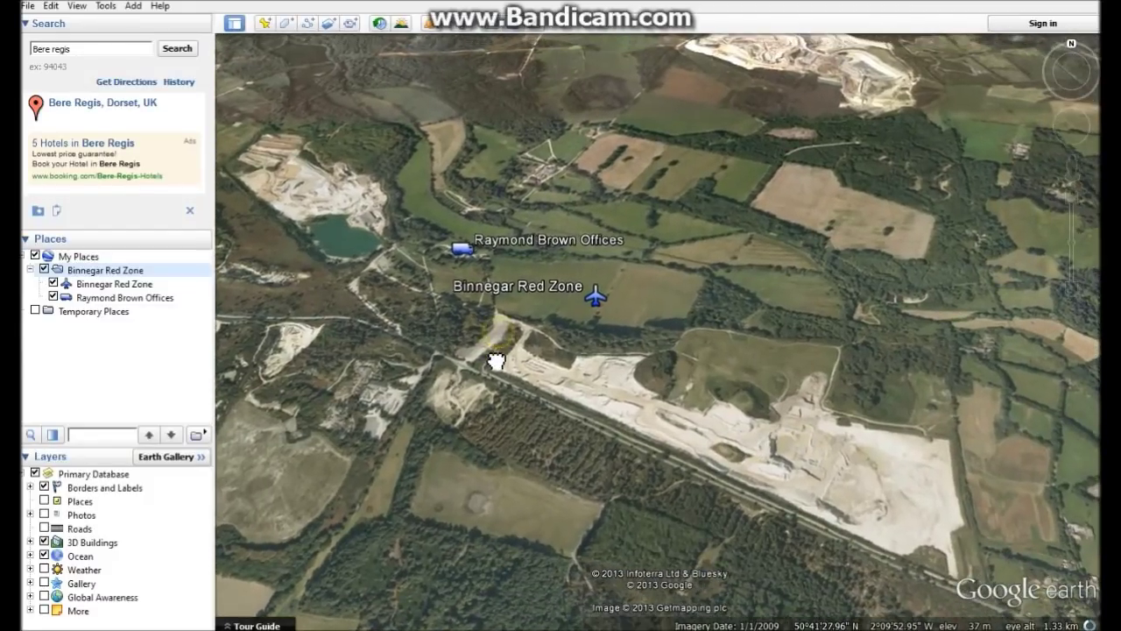
pyautogui.click(309, 24)
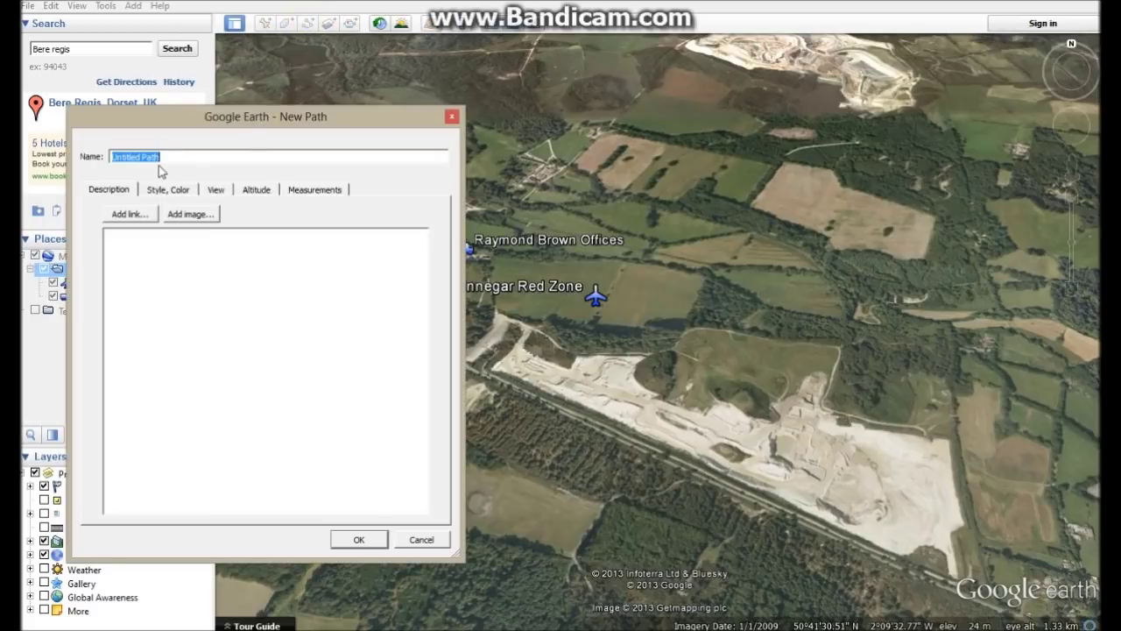
pyautogui.write('Haulage Road')
pyautogui.moveTo(267, 122); pyautogui.dragTo(137, 2)
pyautogui.scroll(3, 425, 296)
pyautogui.scroll(3, 576, 456)
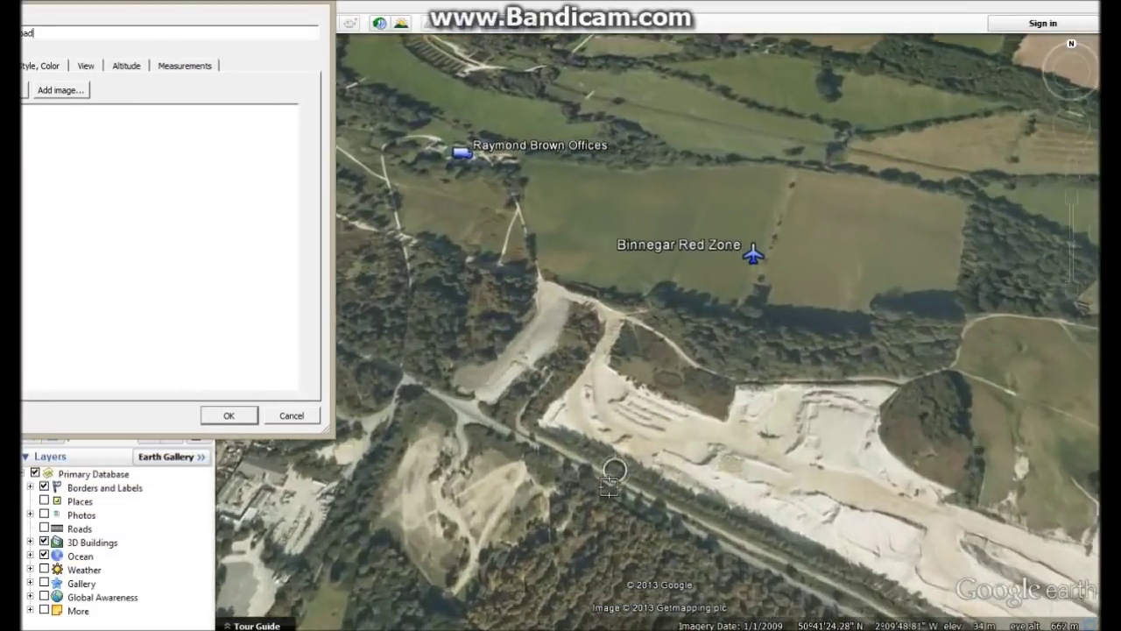
# Trace the path about 1,080 m along the track on the quarry's southwest edge, from the northwest entrance to the southeast corner, and save it.
pyautogui.click(496, 413)
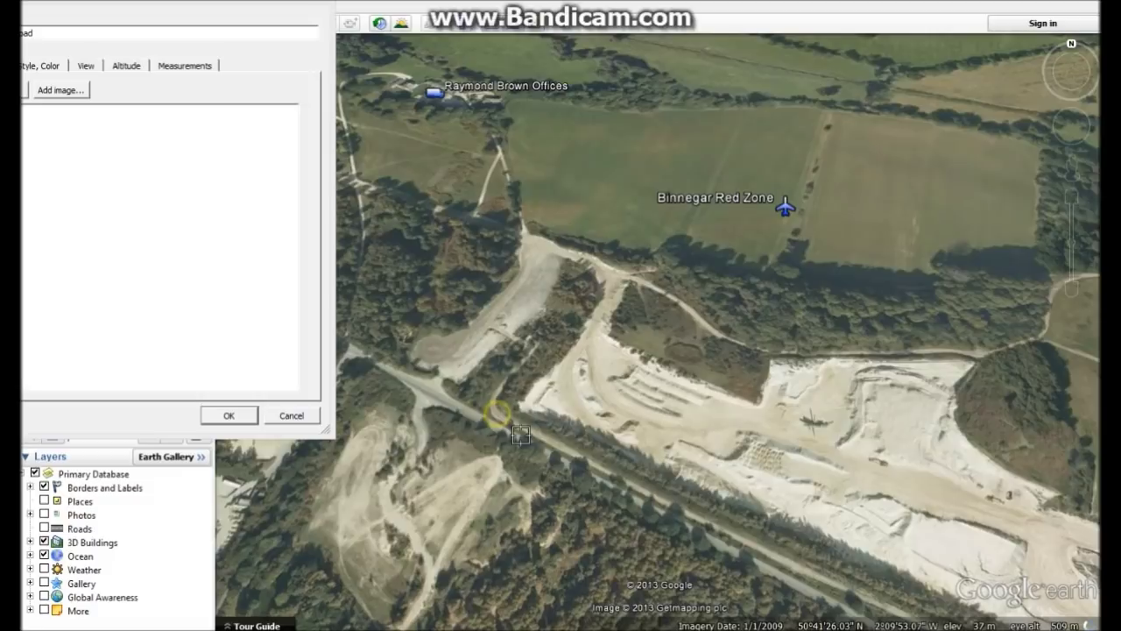
pyautogui.click(647, 495)
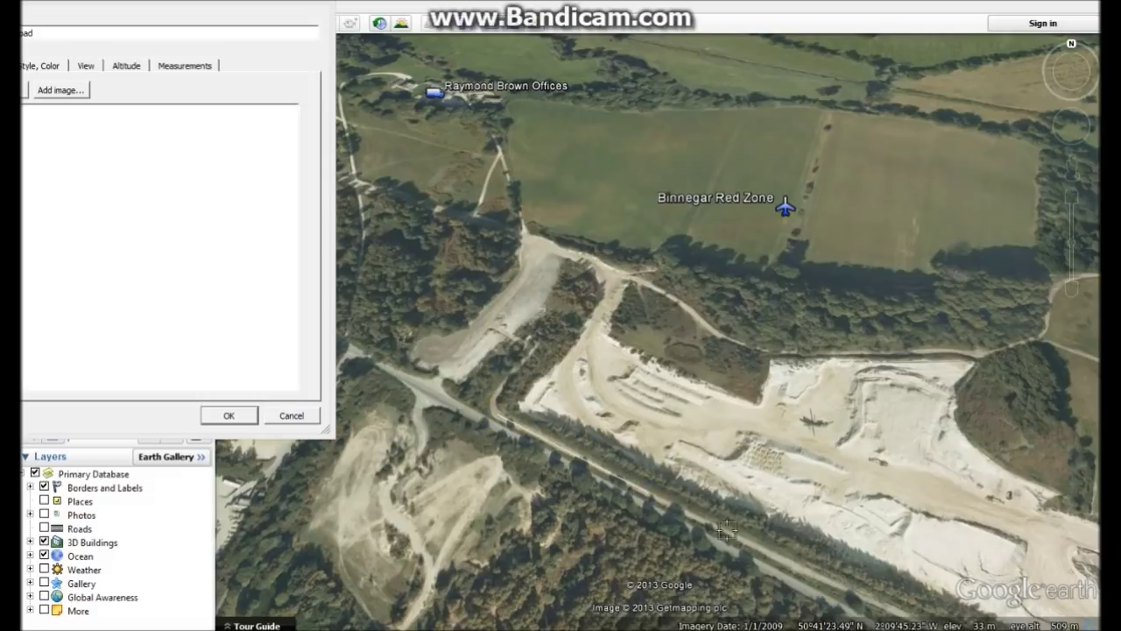
pyautogui.click(768, 550)
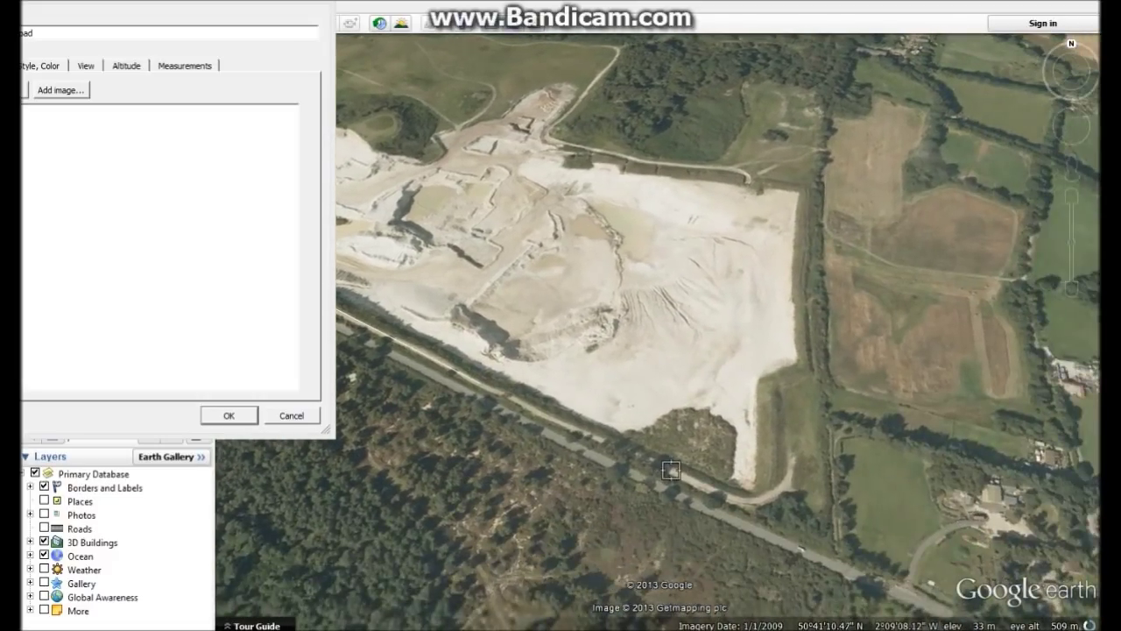
pyautogui.click(673, 475)
pyautogui.click(689, 464)
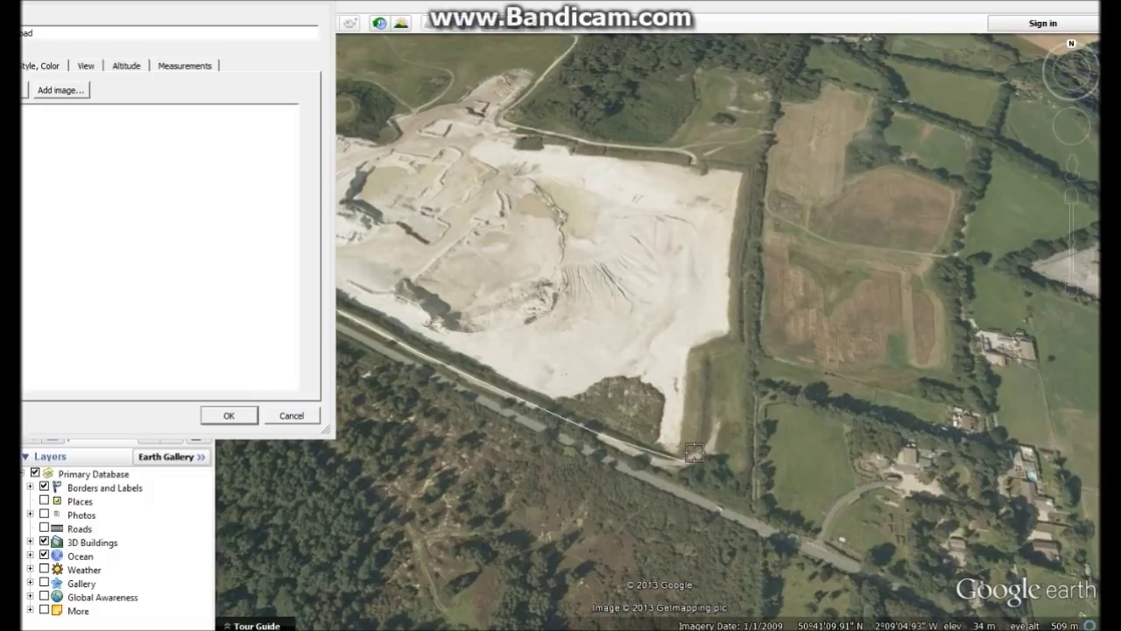
pyautogui.moveTo(187, 5); pyautogui.dragTo(554, 161)
pyautogui.click(596, 574)
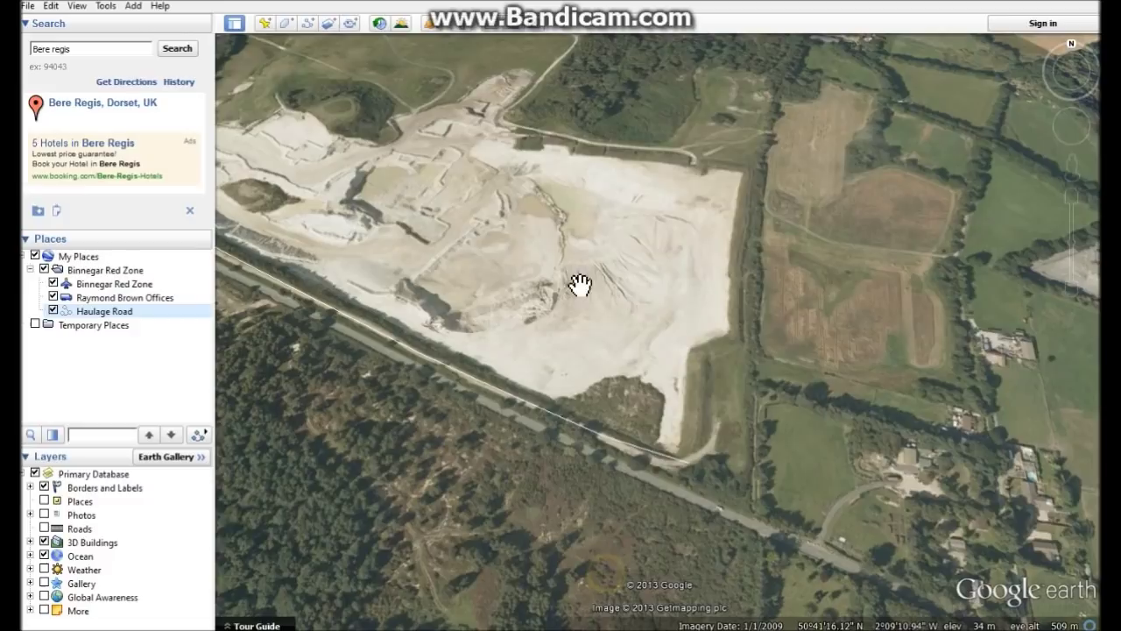
# Set the line color of the Haulage Road path to blue in its properties.
pyautogui.scroll(3, 555, 451)
pyautogui.scroll(-2, 536, 437)
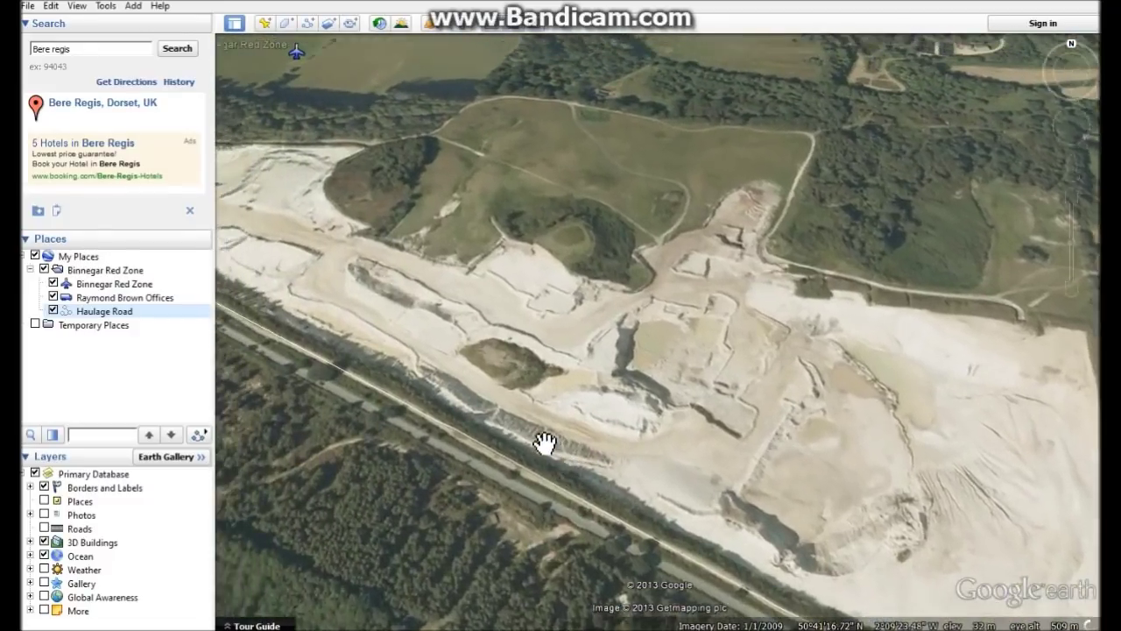
pyautogui.scroll(-3, 614, 481)
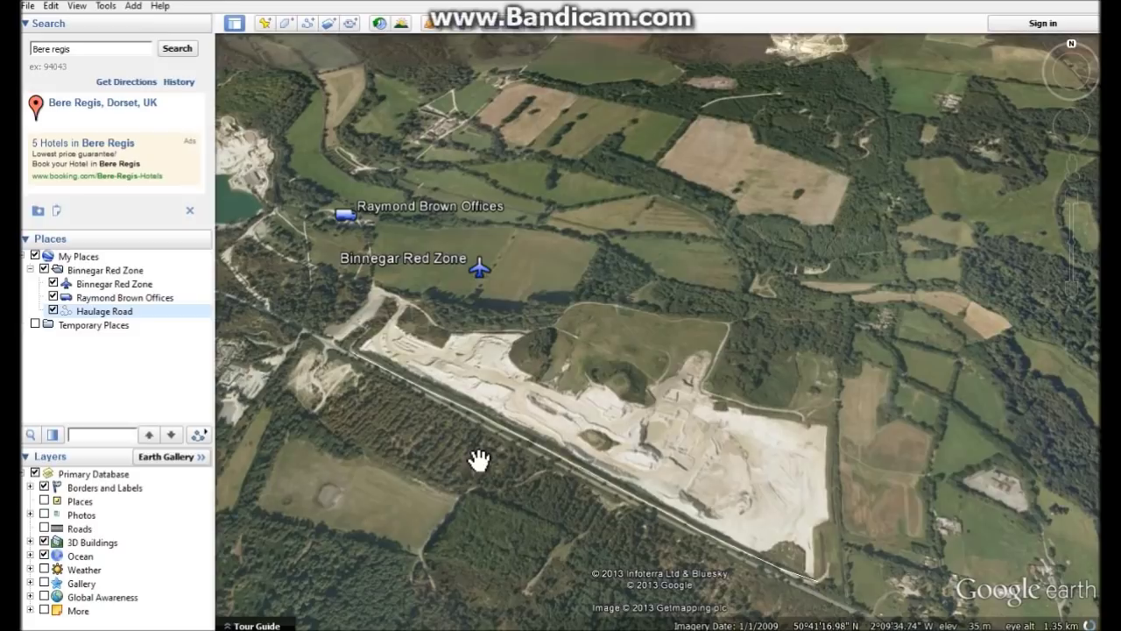
pyautogui.click(102, 313)
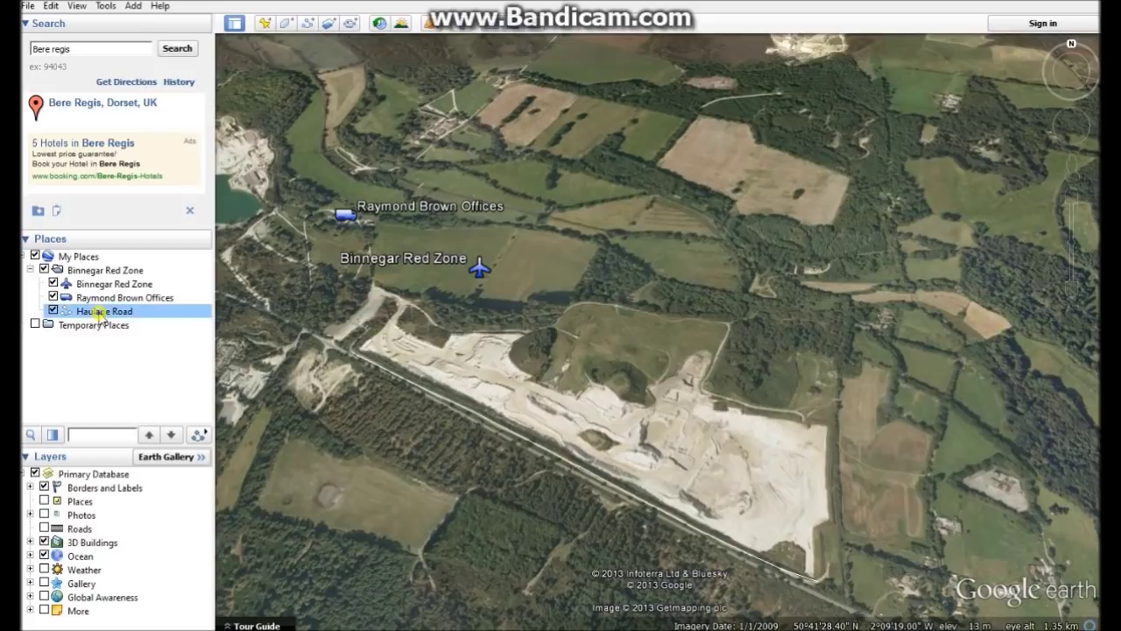
pyautogui.rightClick(101, 315)
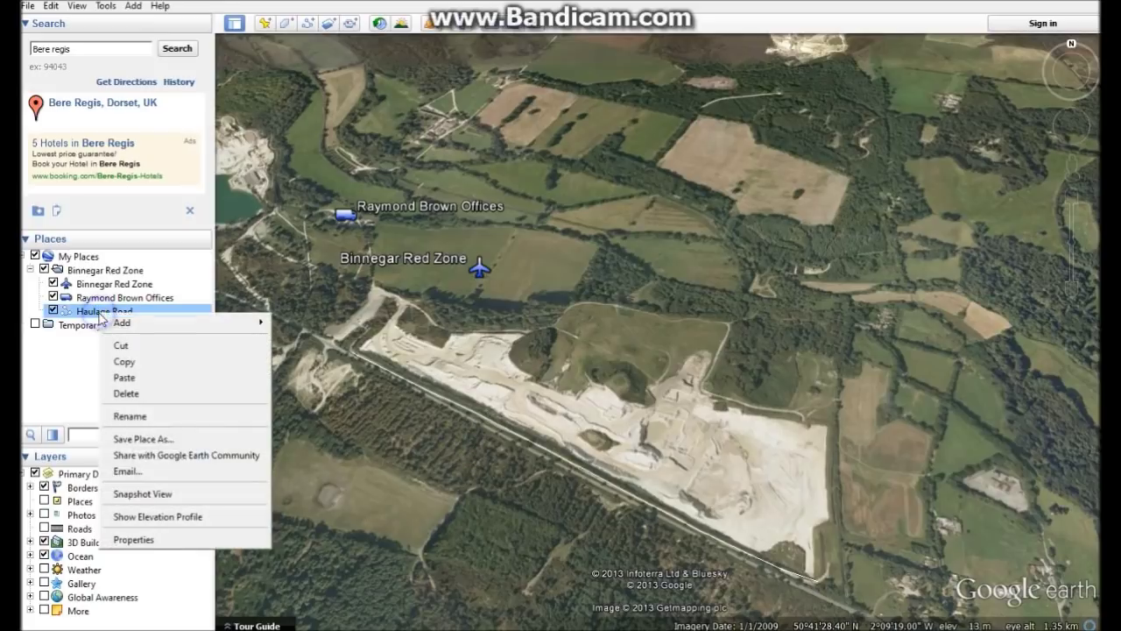
pyautogui.click(162, 539)
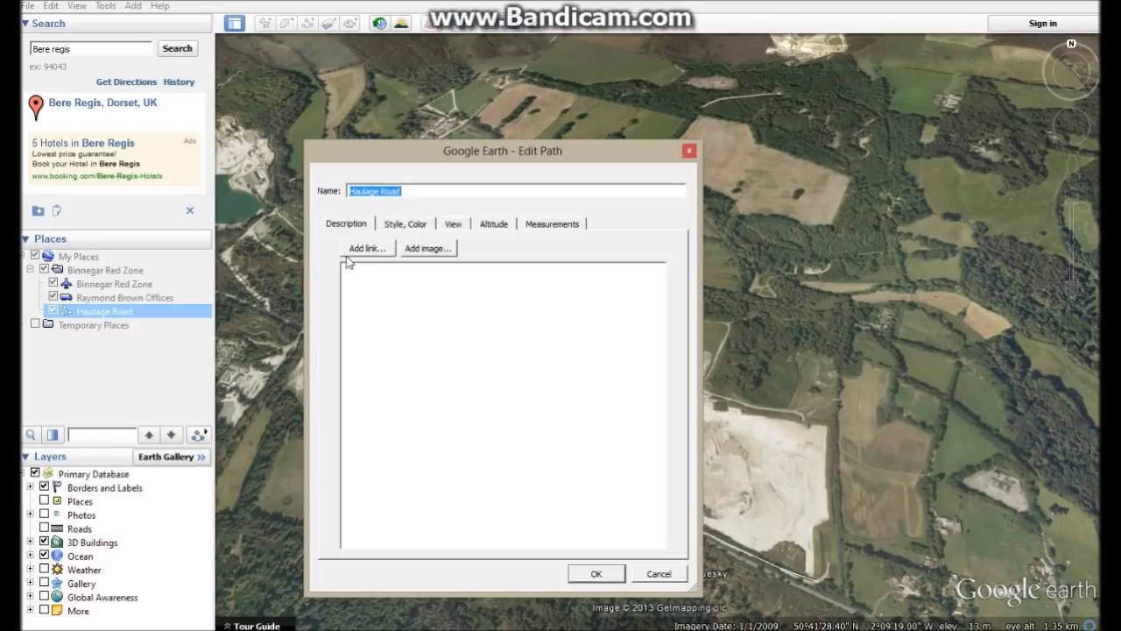
pyautogui.click(394, 226)
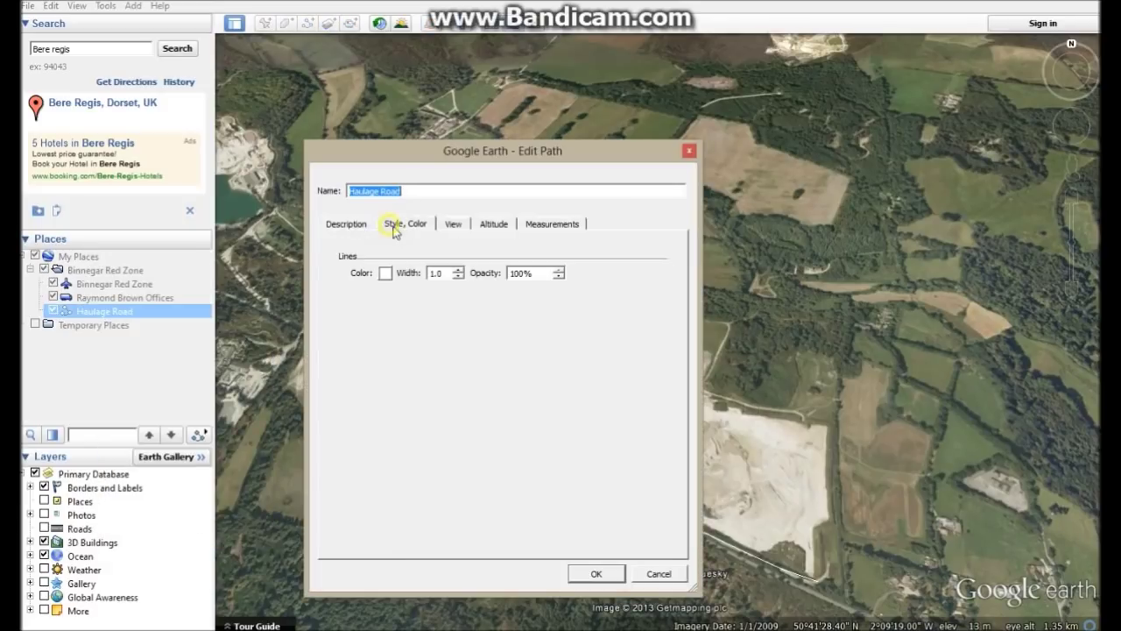
pyautogui.click(385, 275)
pyautogui.click(327, 299)
pyautogui.click(595, 499)
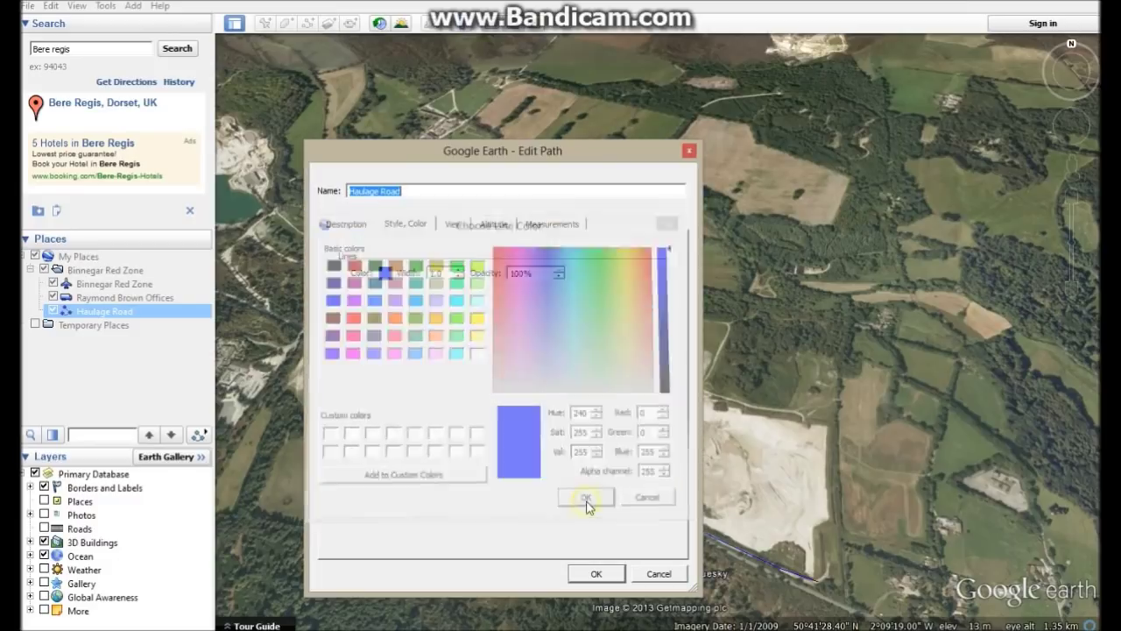
# Set the Haulage Road line width to 3 and save the path.
pyautogui.click(441, 274)
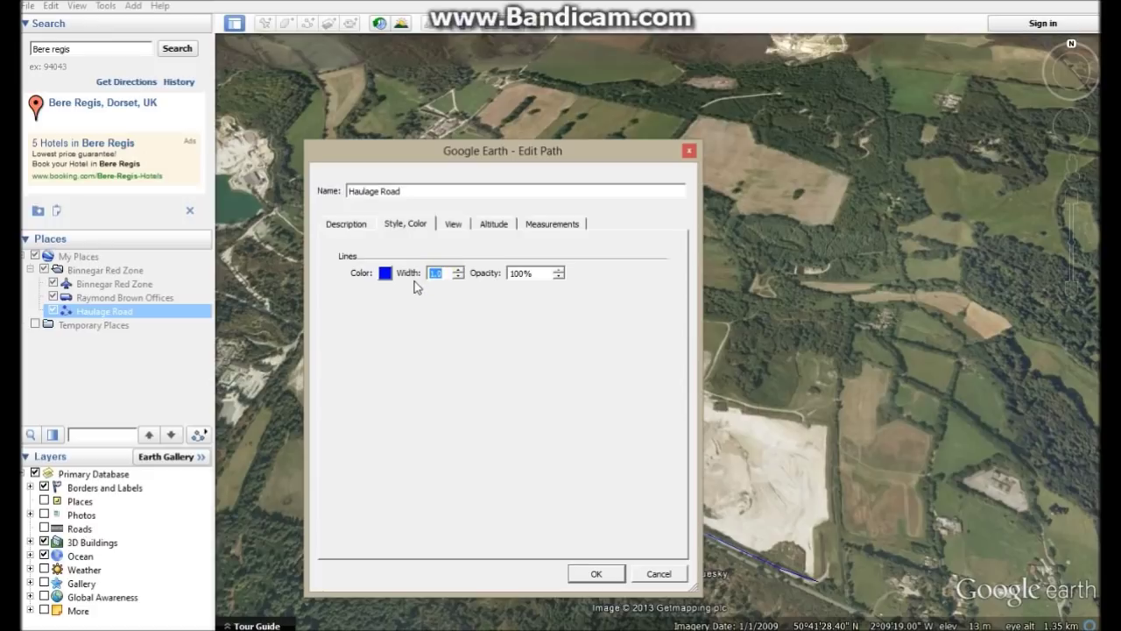
pyautogui.write('3')
pyautogui.click(596, 574)
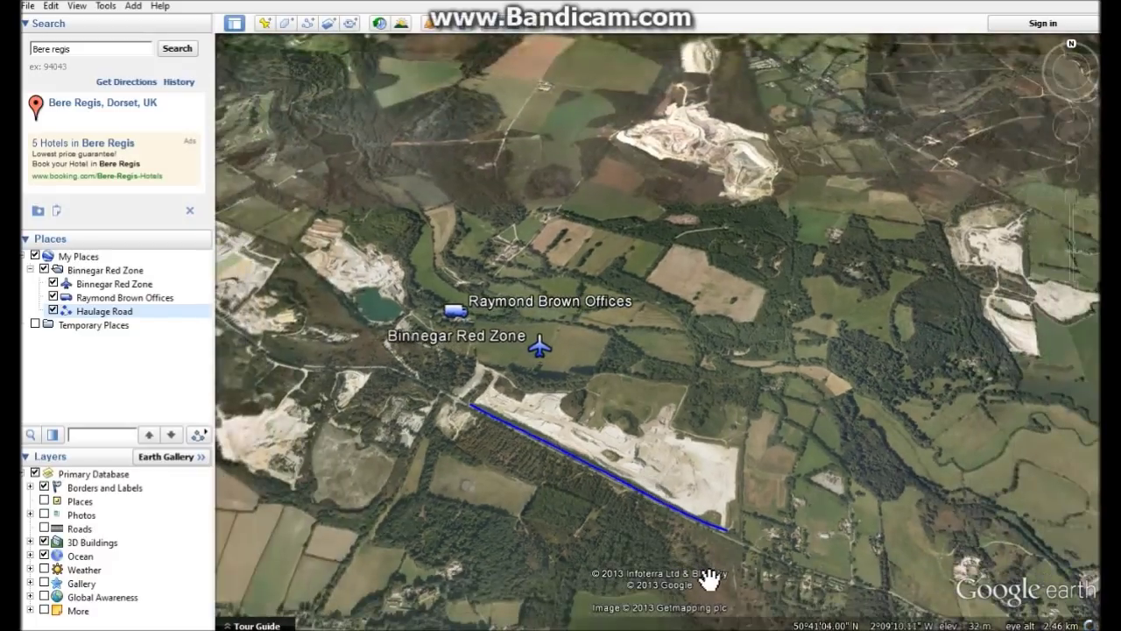
# Read the length of the Haulage Road path in meters from its measurement properties.
pyautogui.scroll(2, 651, 514)
pyautogui.scroll(2, 876, 530)
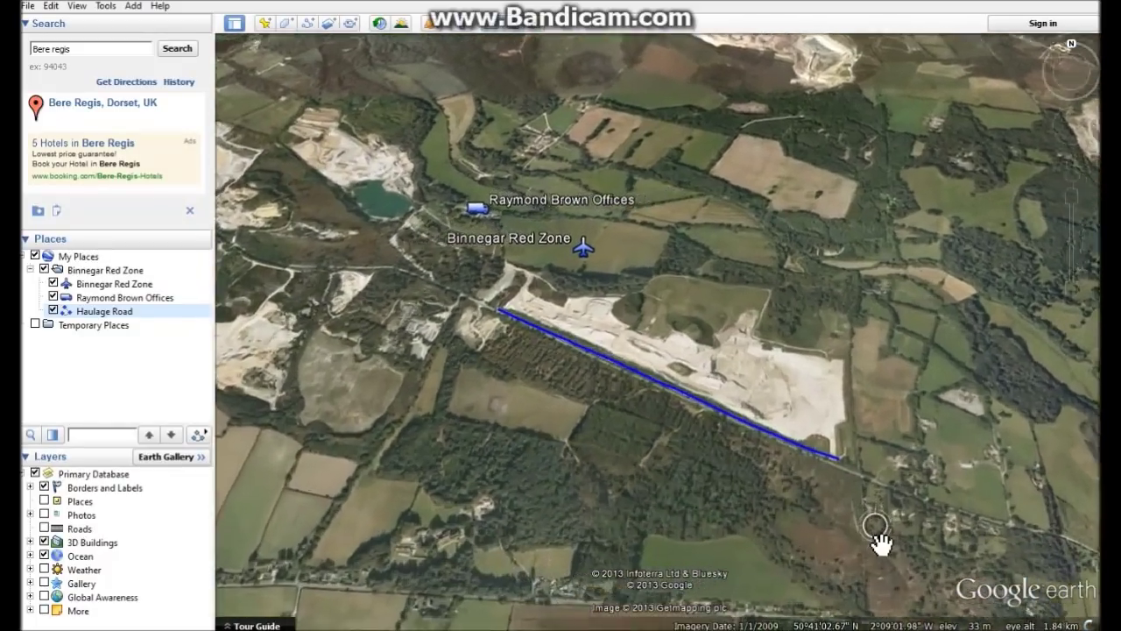
pyautogui.scroll(2, 756, 453)
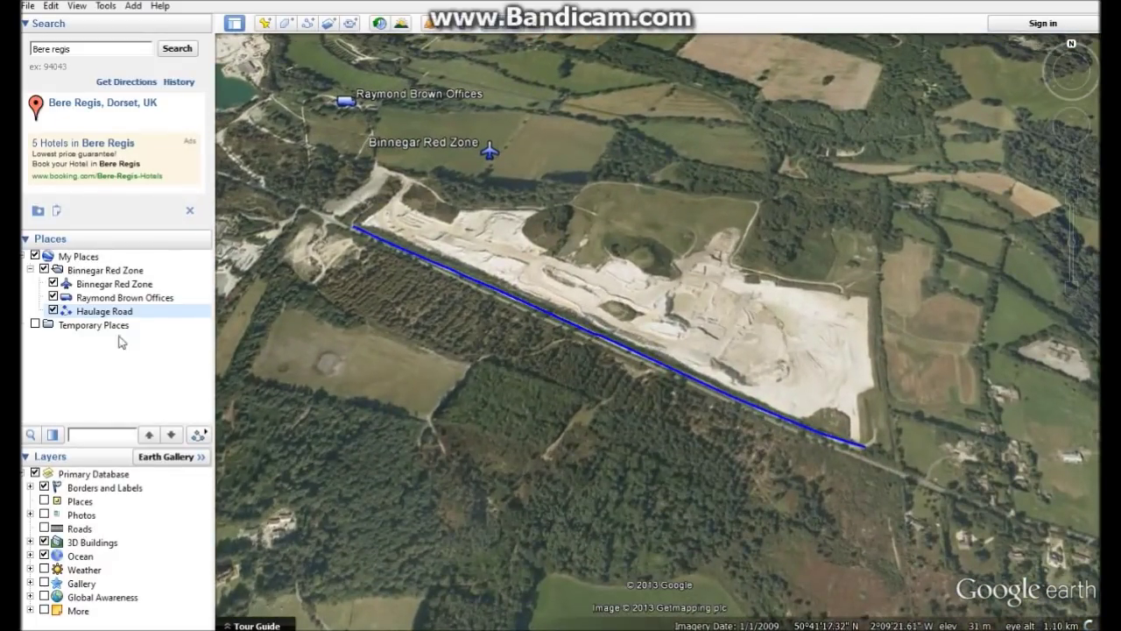
pyautogui.rightClick(168, 312)
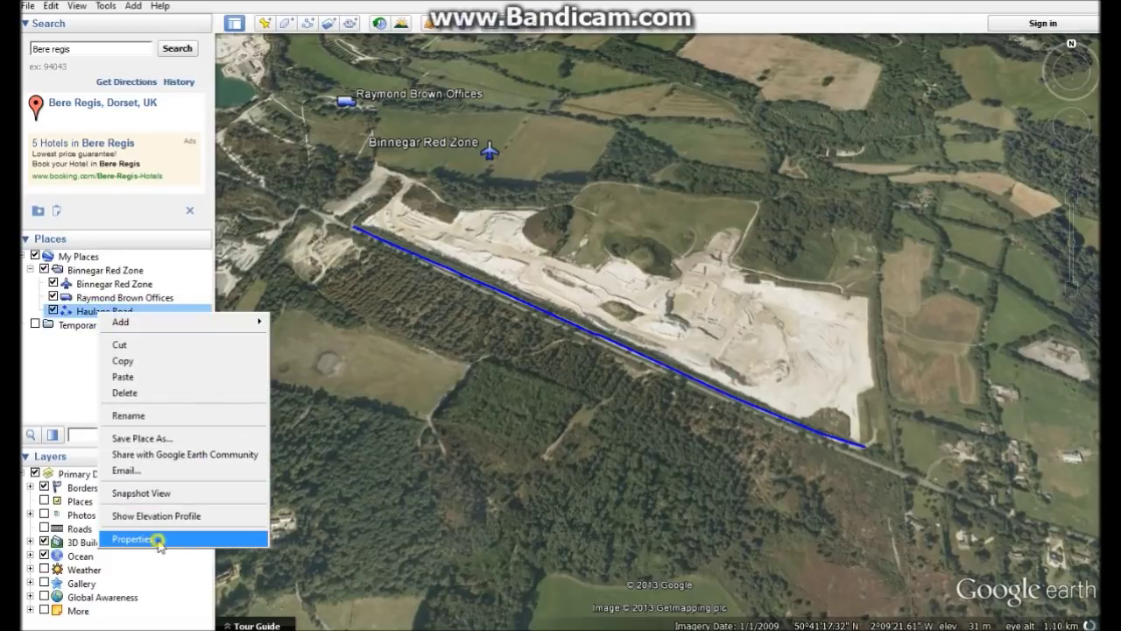
pyautogui.click(159, 534)
pyautogui.click(553, 224)
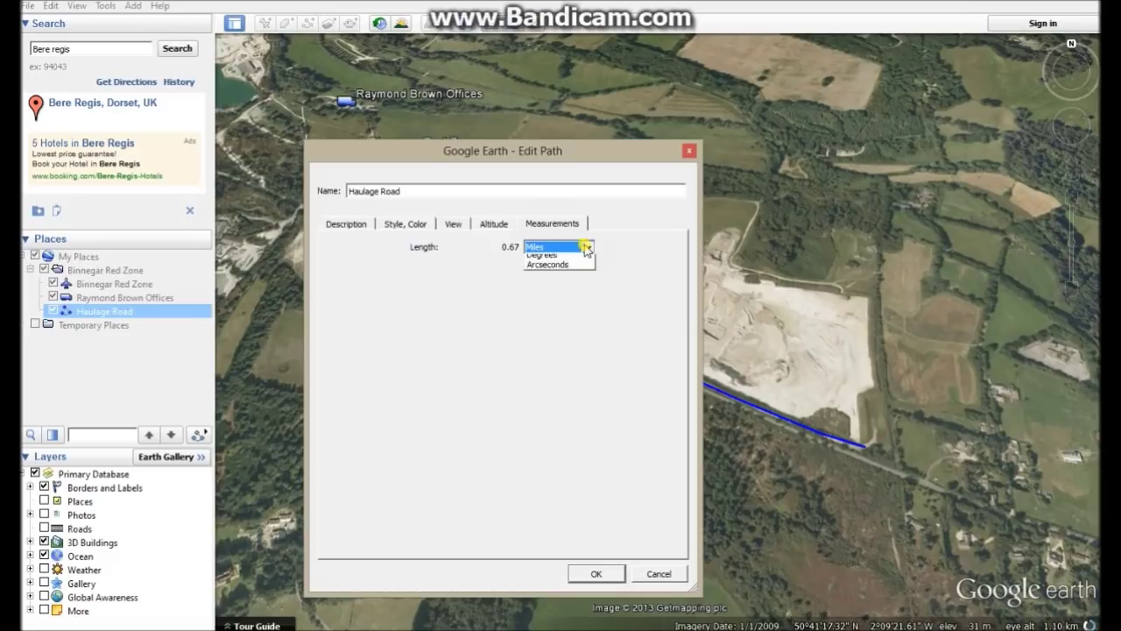
pyautogui.click(587, 249)
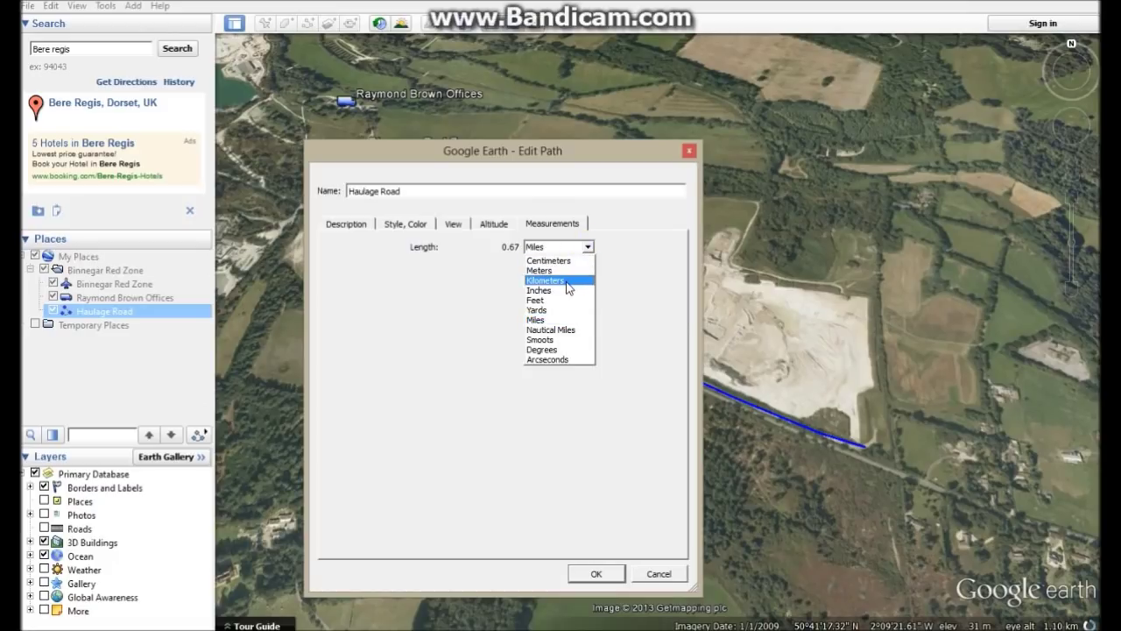
pyautogui.click(565, 271)
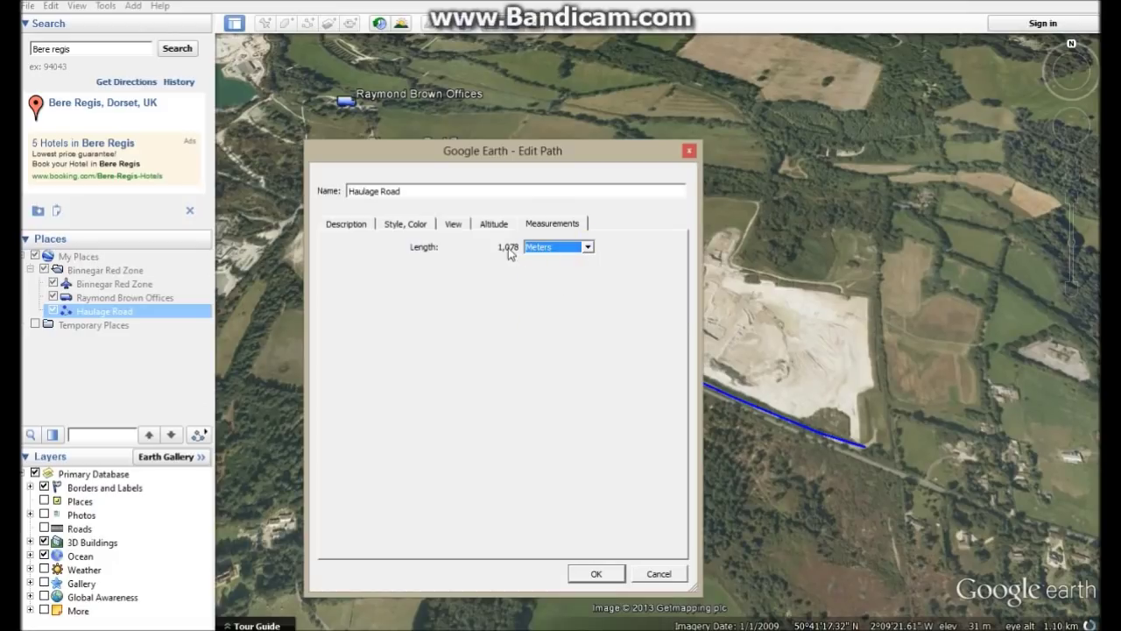
# Add the description "1078 Meters Long" to the Haulage Road path, save it, and check its information balloon on the map.
pyautogui.click(344, 226)
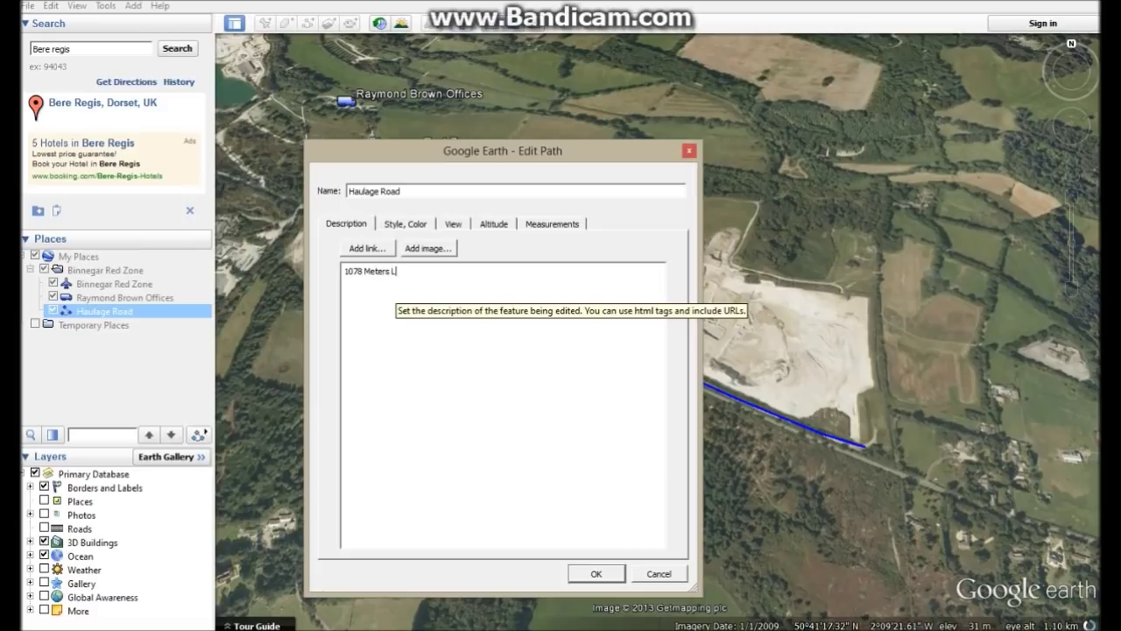
pyautogui.click(596, 575)
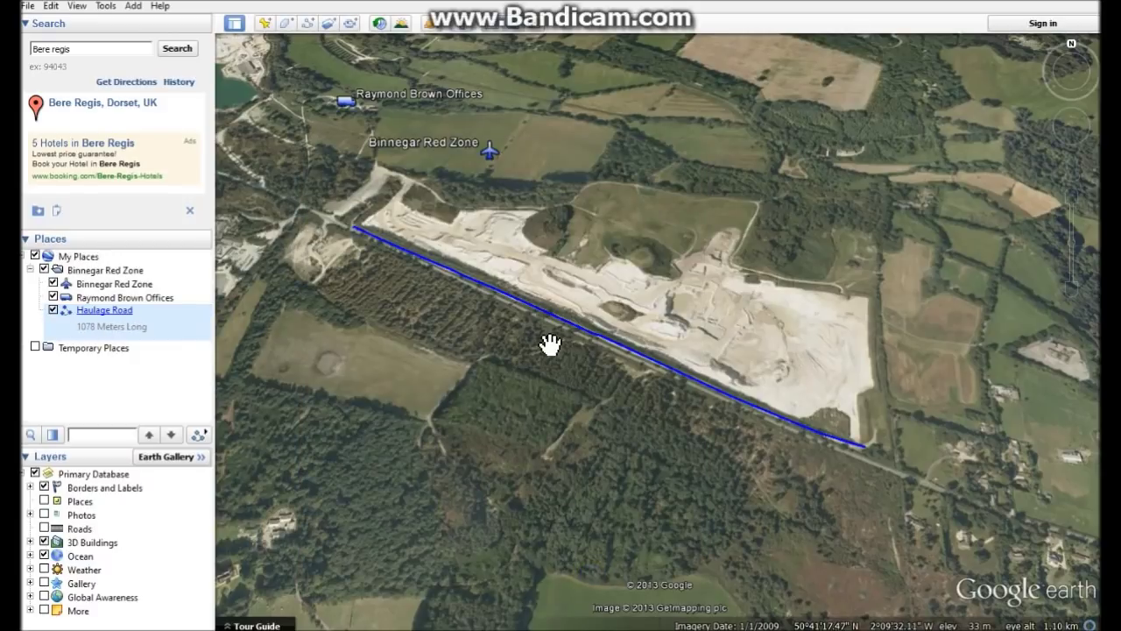
pyautogui.scroll(3, 681, 395)
pyautogui.click(669, 419)
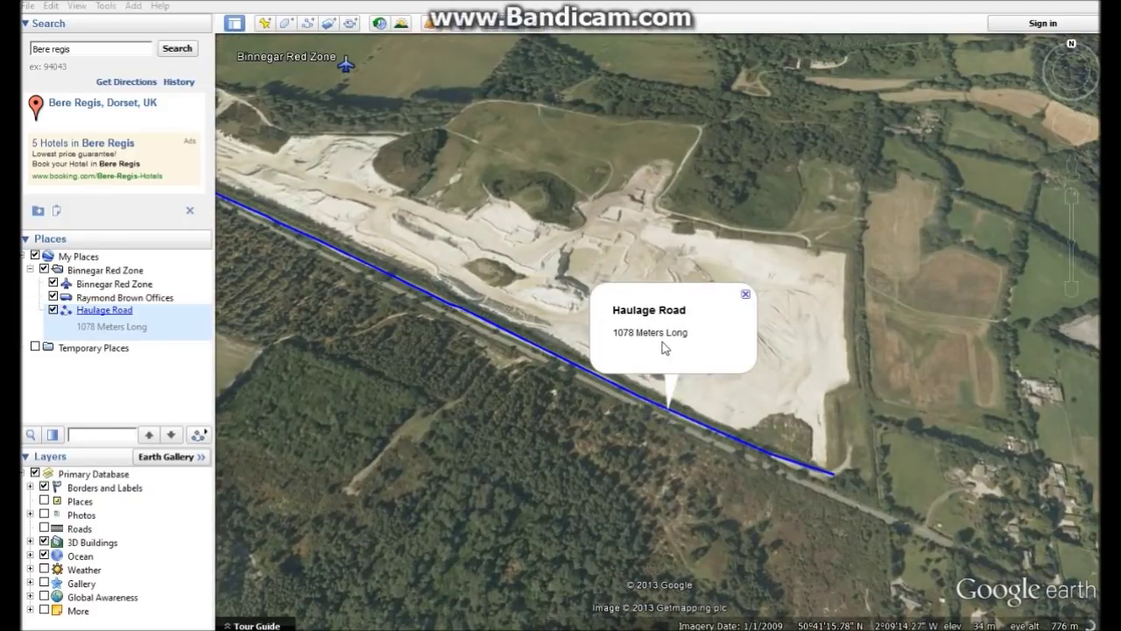
pyautogui.click(746, 299)
# Show the elevation profile of the Haulage Road path.
pyautogui.moveTo(444, 295); pyautogui.dragTo(659, 392)
pyautogui.scroll(-3, 660, 392)
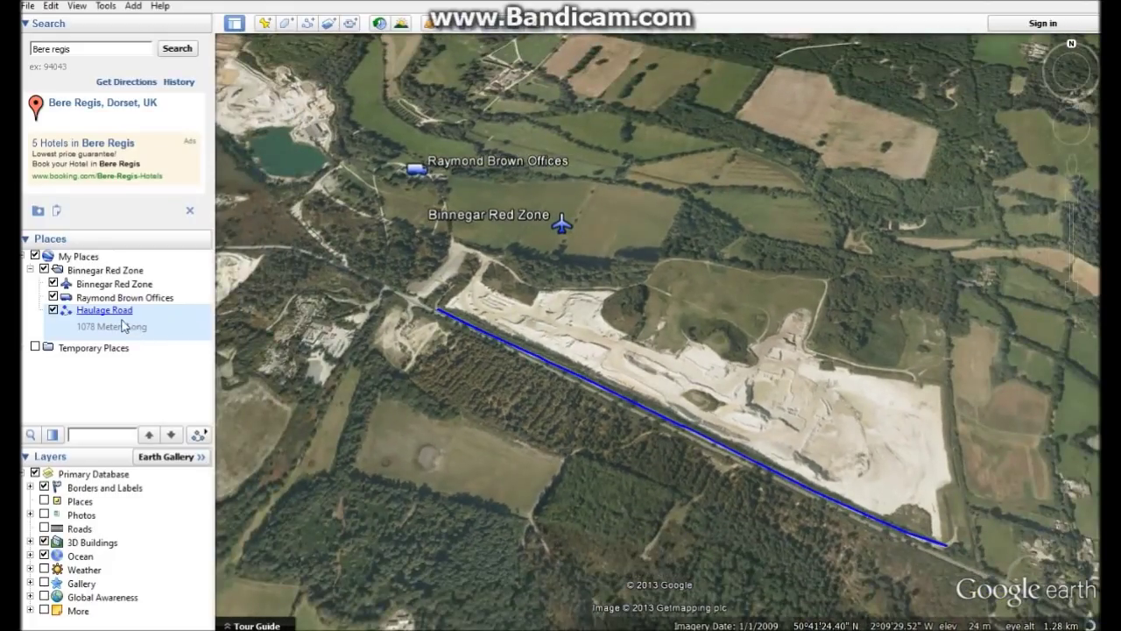
pyautogui.click(115, 312)
pyautogui.rightClick(117, 313)
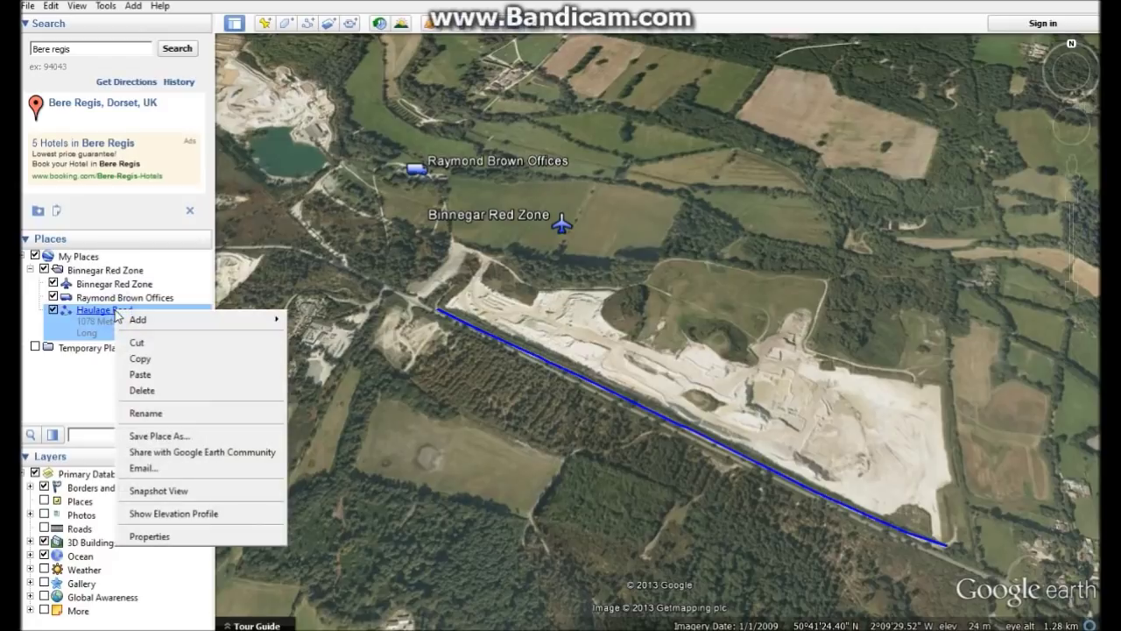
pyautogui.click(175, 513)
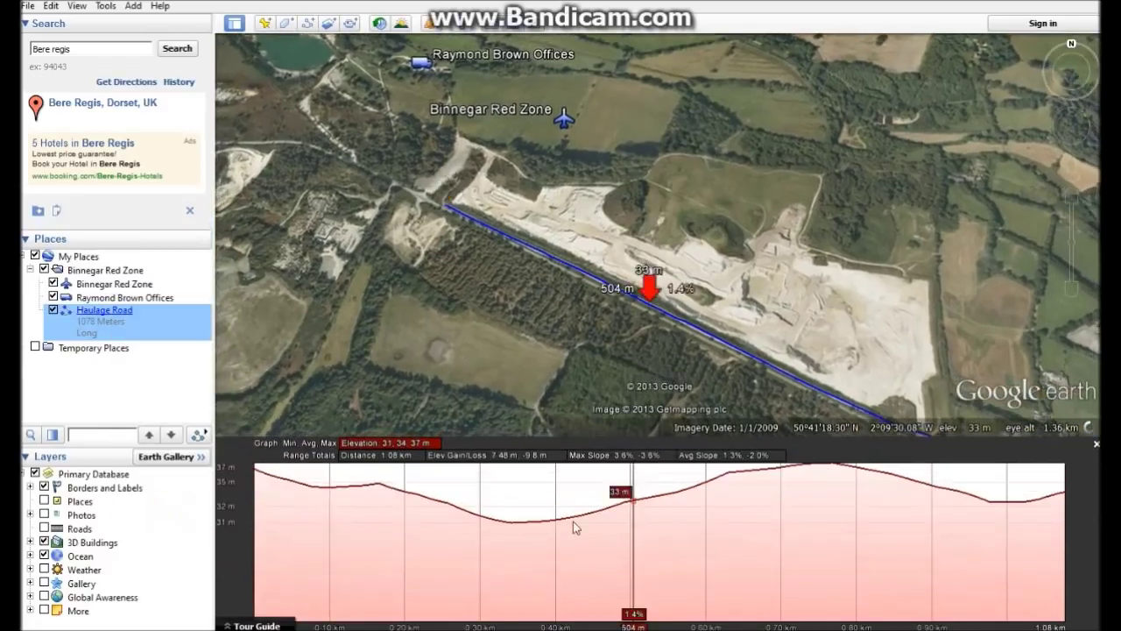
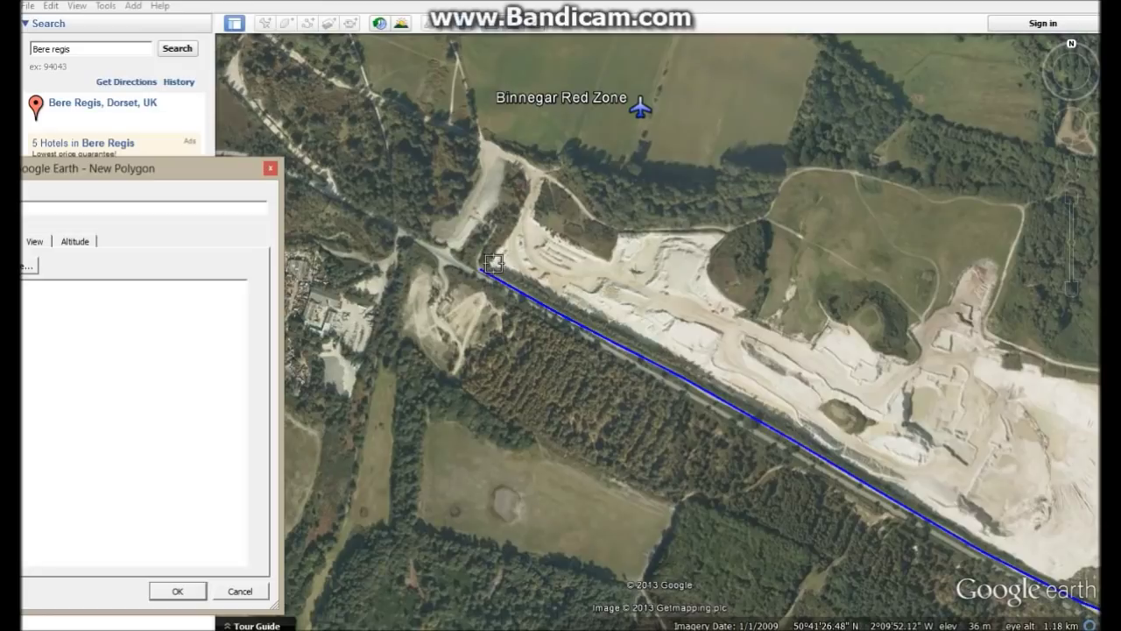
# Outline the northwest part of the quarry, northeast of the haulage road, as a polygon named "Stocking Area" and save it.
pyautogui.click(605, 258)
pyautogui.click(615, 232)
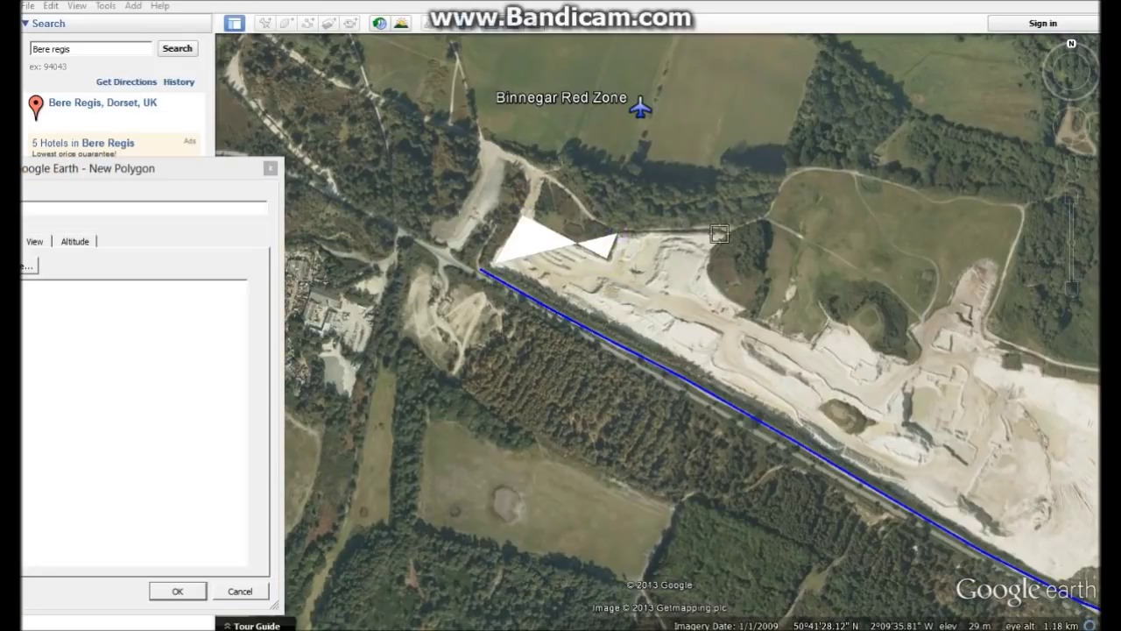
pyautogui.click(724, 233)
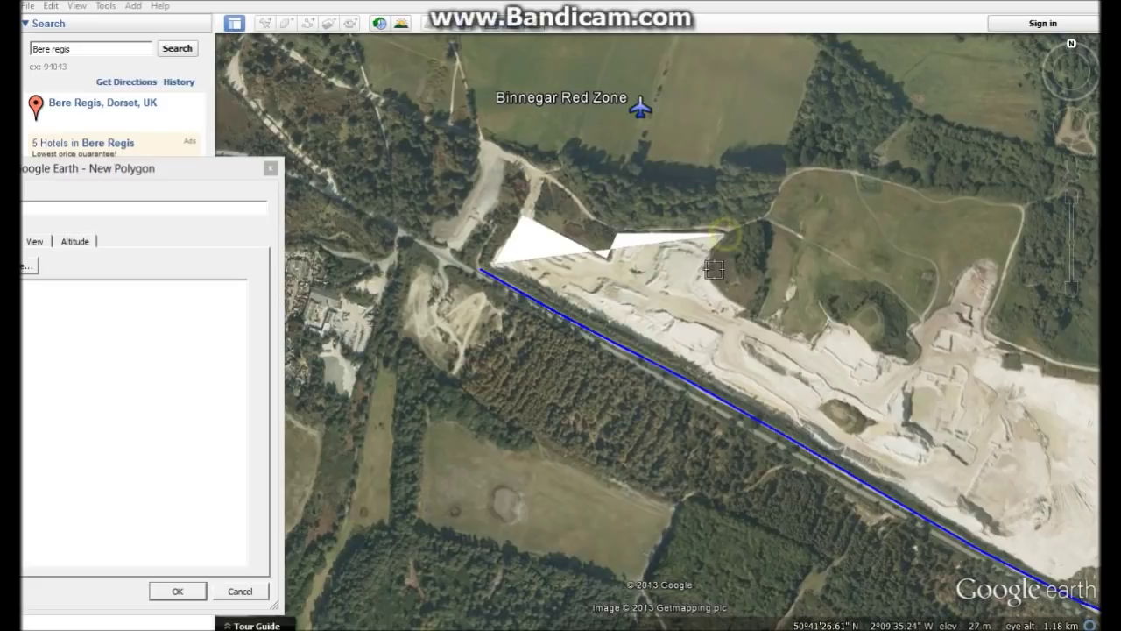
pyautogui.click(743, 307)
pyautogui.click(703, 370)
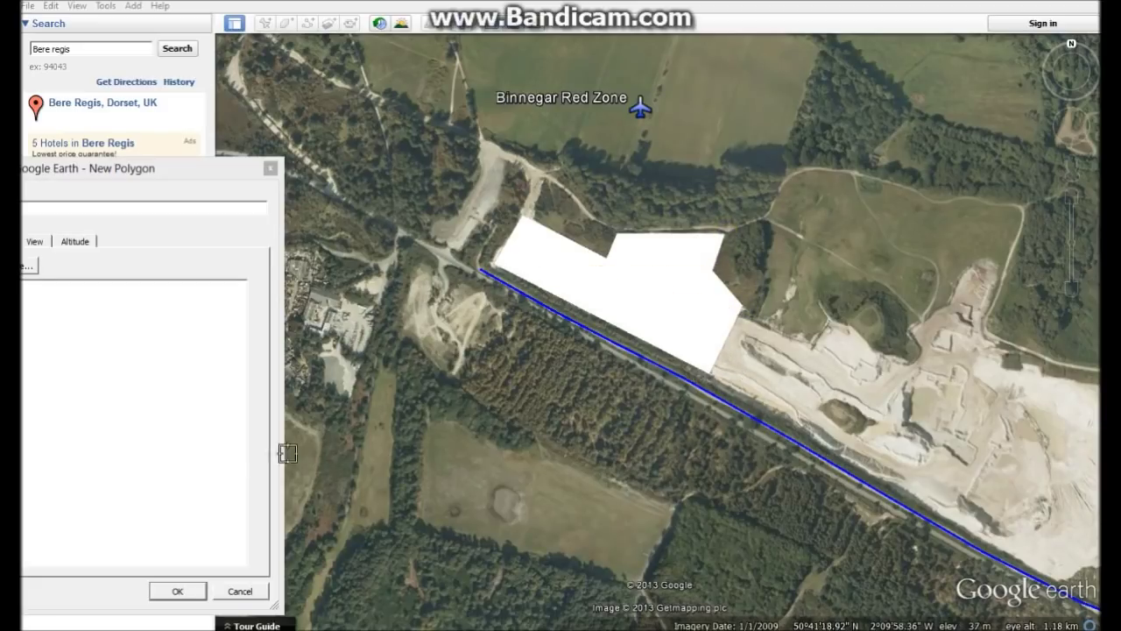
pyautogui.moveTo(162, 173); pyautogui.dragTo(478, 129)
pyautogui.click(495, 548)
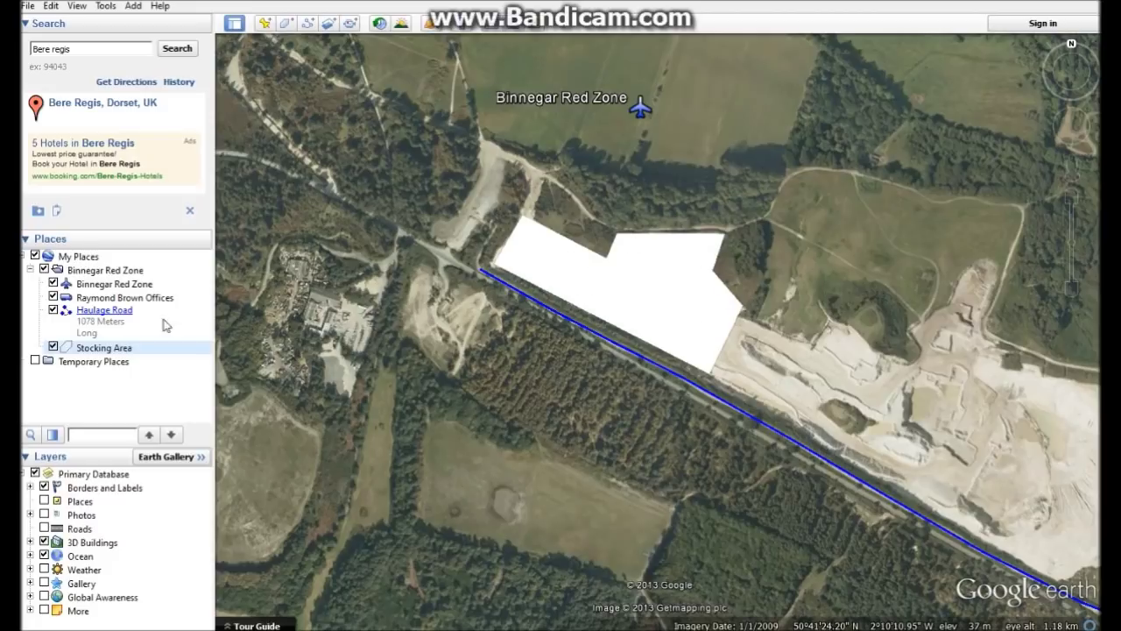
# Restyle the Stocking Area polygon's outline in dark red (RGB 170, 0, 0) with a line width of 3.0.
pyautogui.rightClick(108, 351)
pyautogui.click(148, 552)
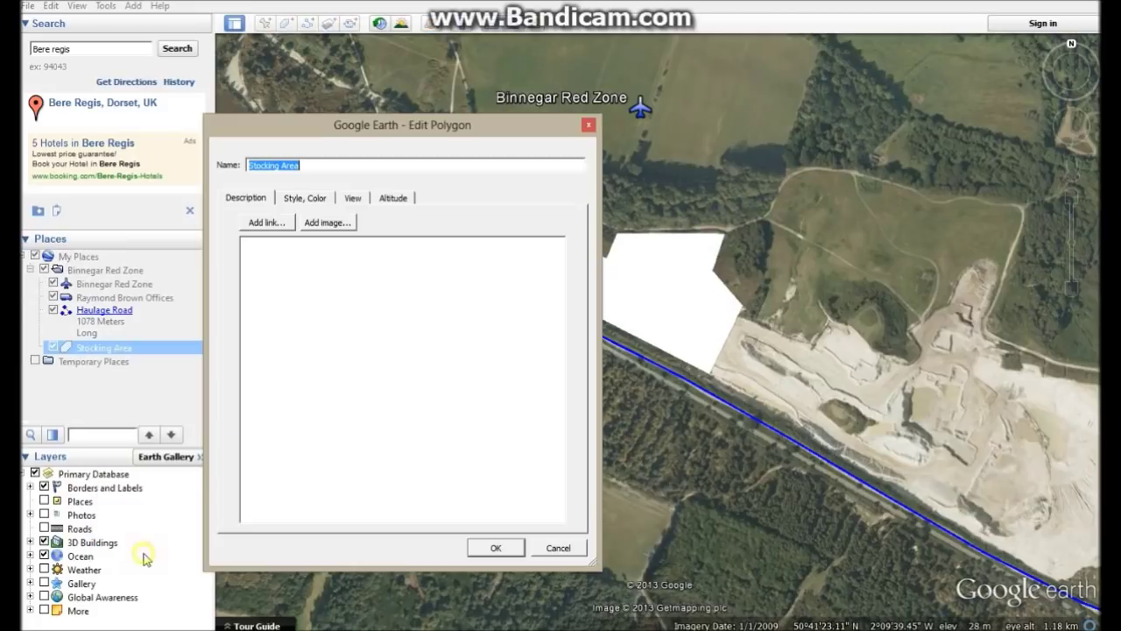
pyautogui.click(305, 198)
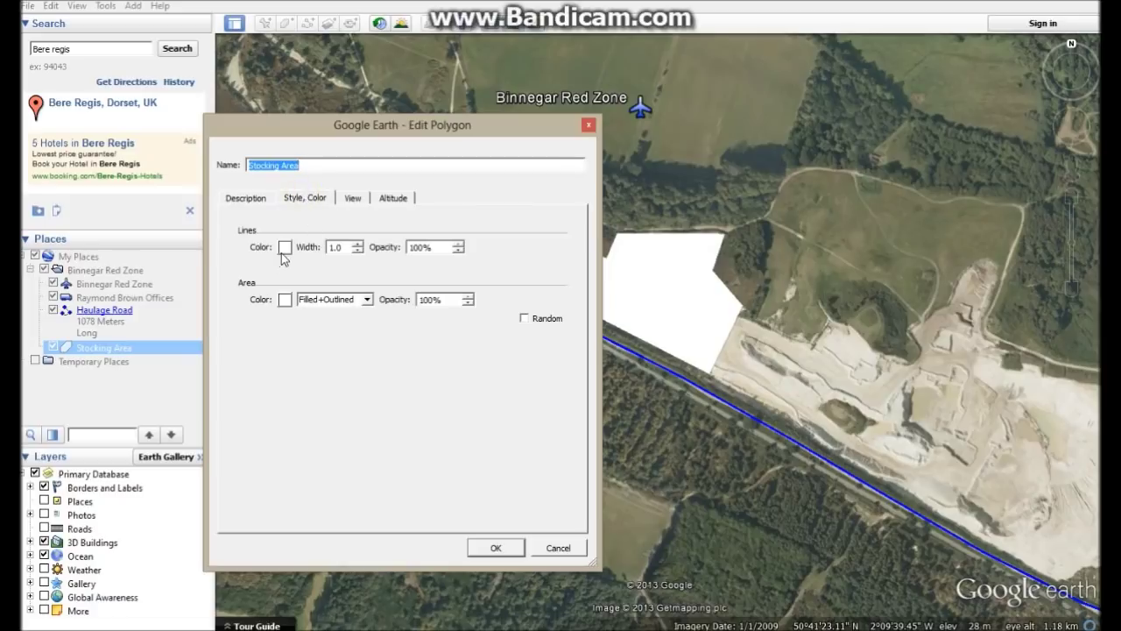
pyautogui.click(285, 248)
pyautogui.click(376, 292)
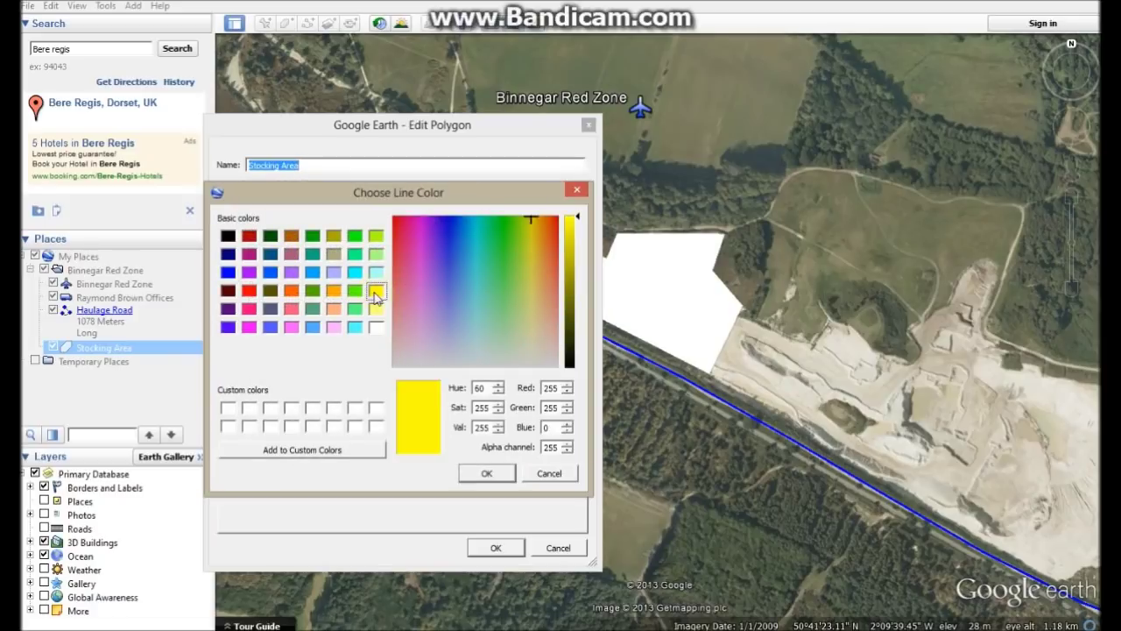
pyautogui.click(249, 236)
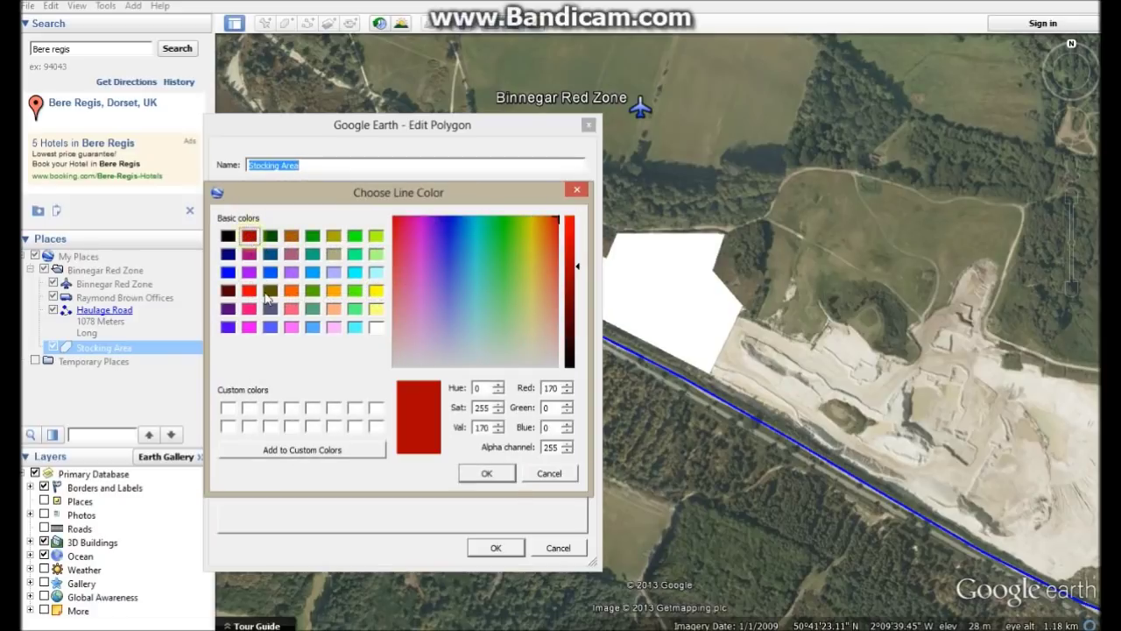
pyautogui.click(484, 474)
pyautogui.doubleClick(336, 248)
pyautogui.write('3.')
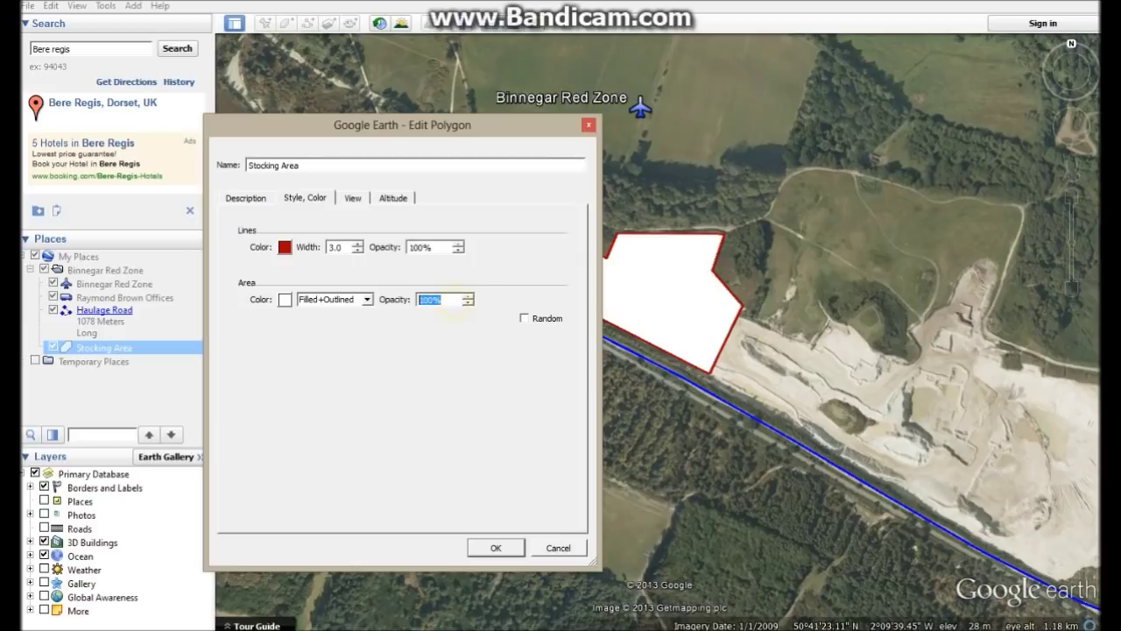
# Try the Stocking Area fill at 0% and 100% opacity, and try the Outlined and Filled area modes.
pyautogui.write('0')
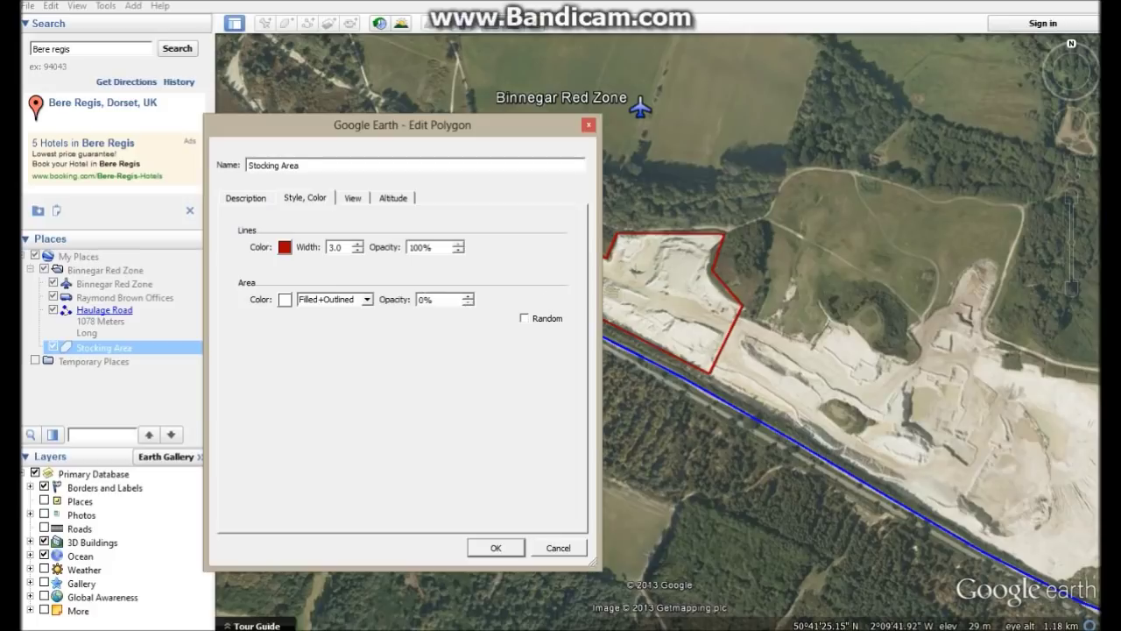
pyautogui.press('BackSpace')
pyautogui.write('100')
pyautogui.click(367, 300)
pyautogui.click(353, 324)
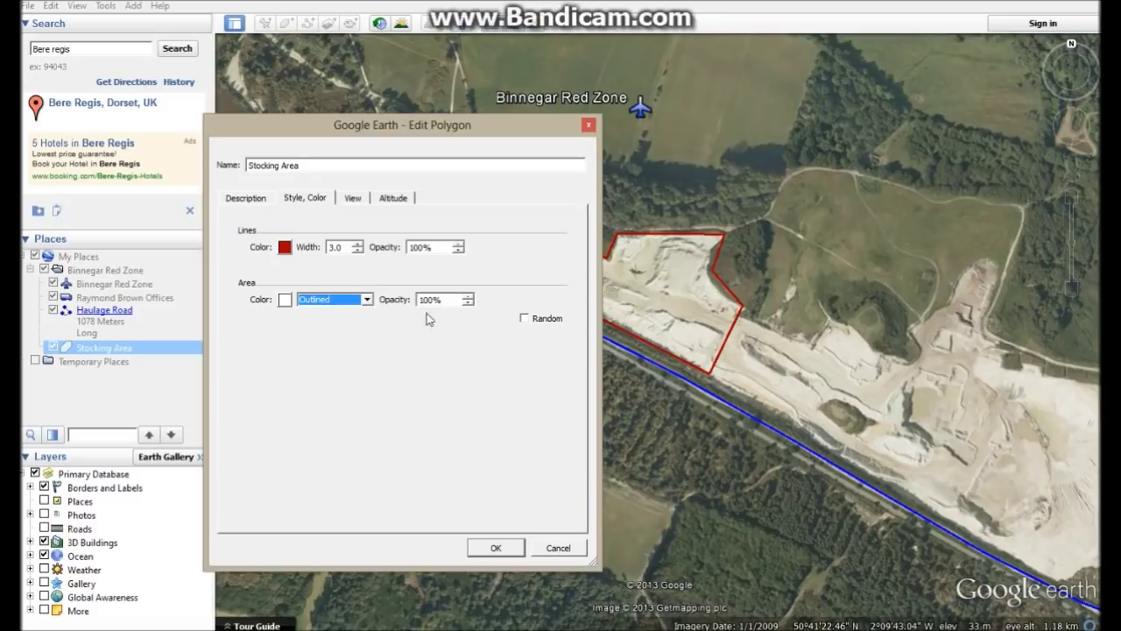
pyautogui.click(367, 301)
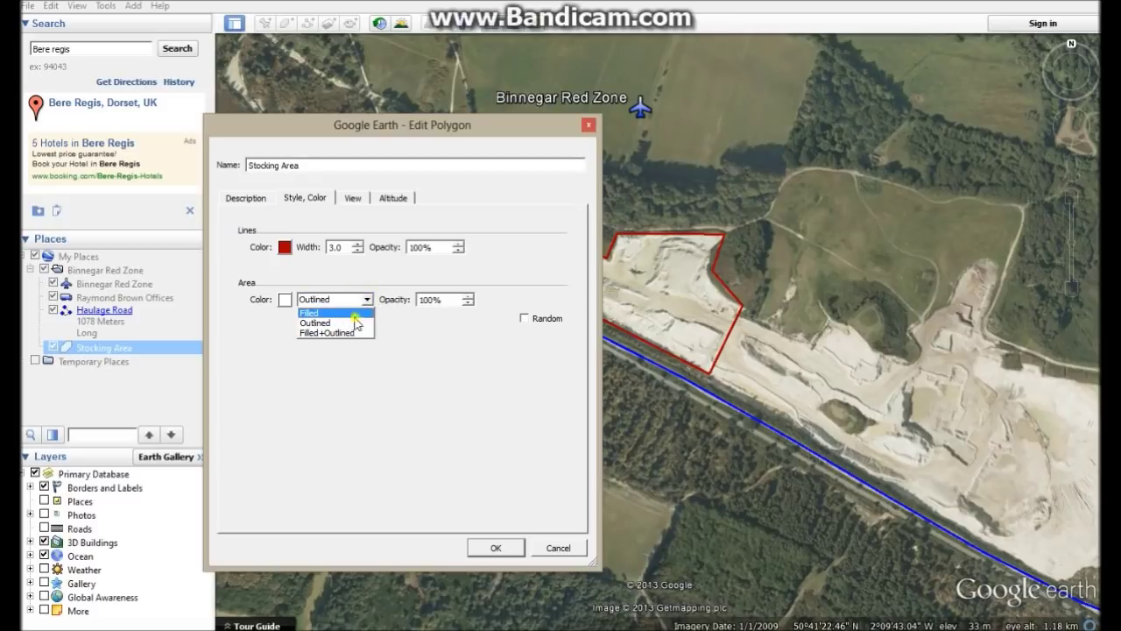
pyautogui.click(355, 313)
# Set the Stocking Area polygon's fill color to the same dark red as its outline.
pyautogui.click(285, 299)
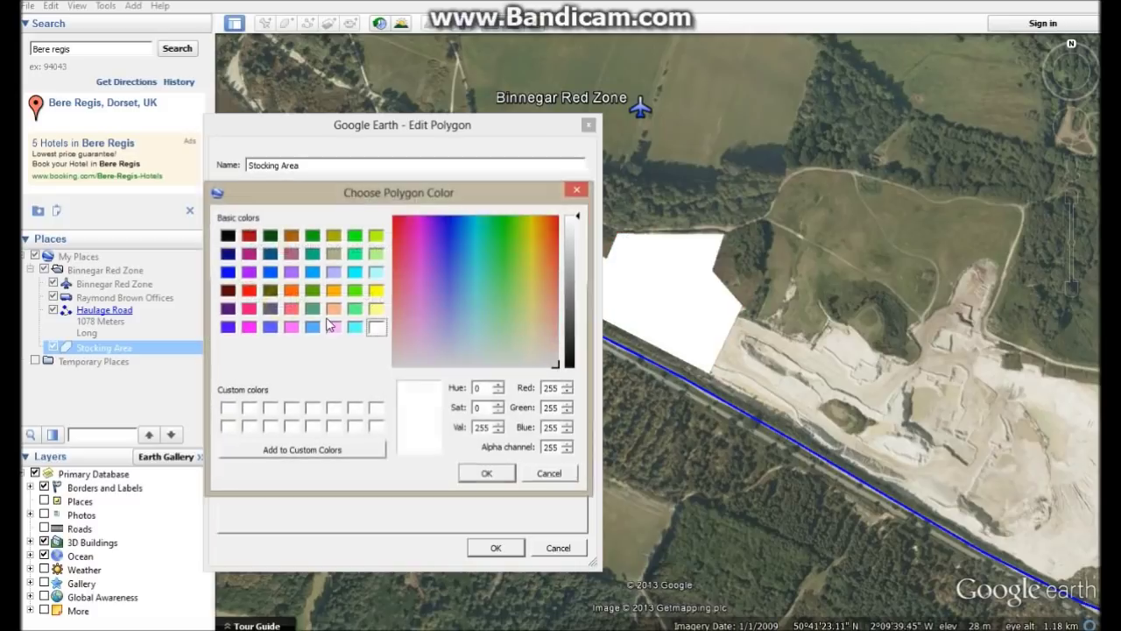
pyautogui.click(249, 236)
pyautogui.click(485, 473)
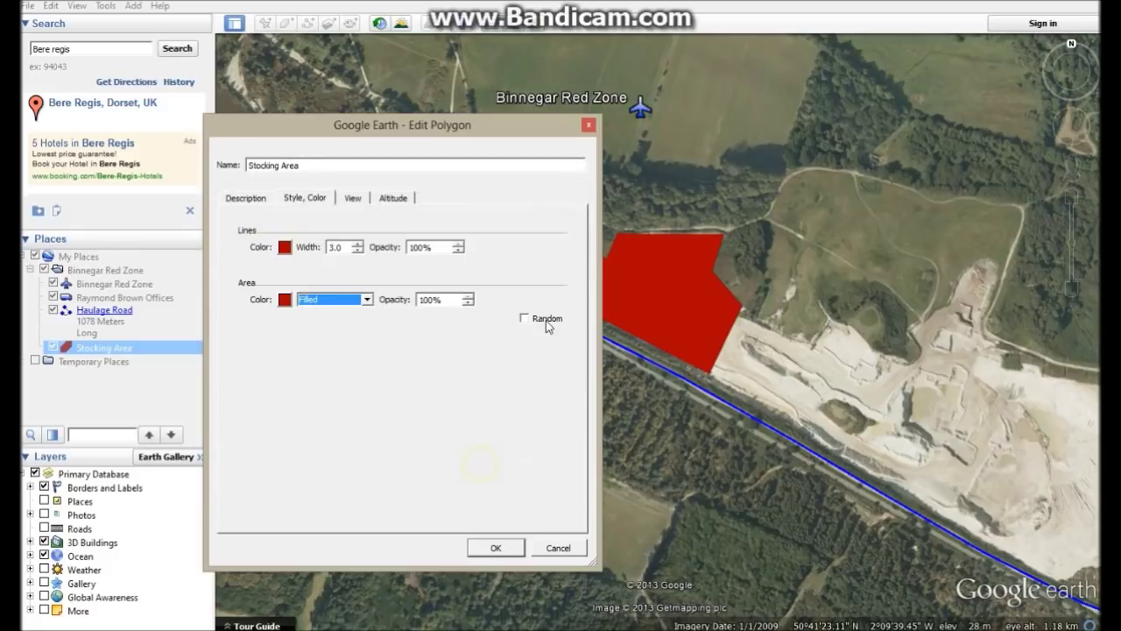
# Make the Stocking Area polygon Filled+Outlined with 20% area opacity and save its style.
pyautogui.click(469, 300)
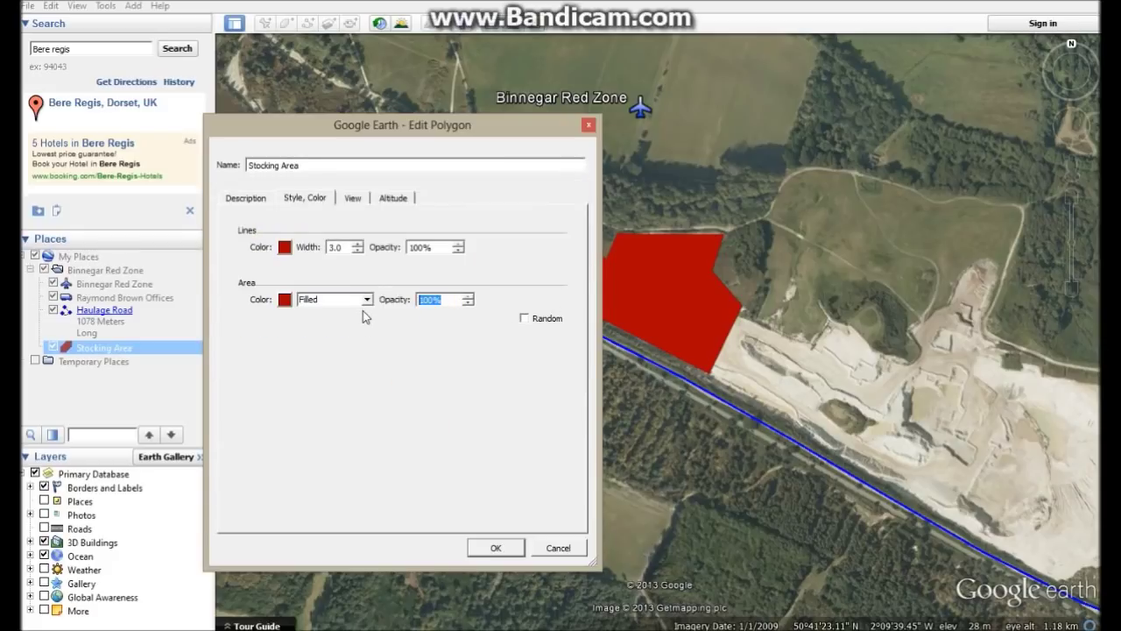
pyautogui.press('BackSpace')
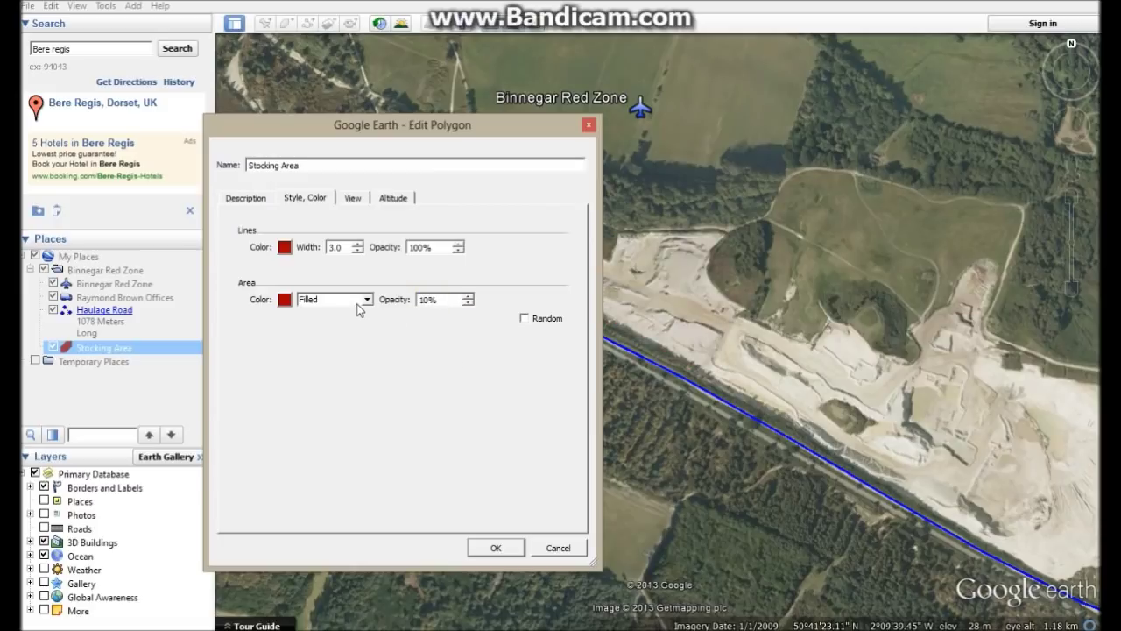
pyautogui.click(359, 300)
pyautogui.click(328, 333)
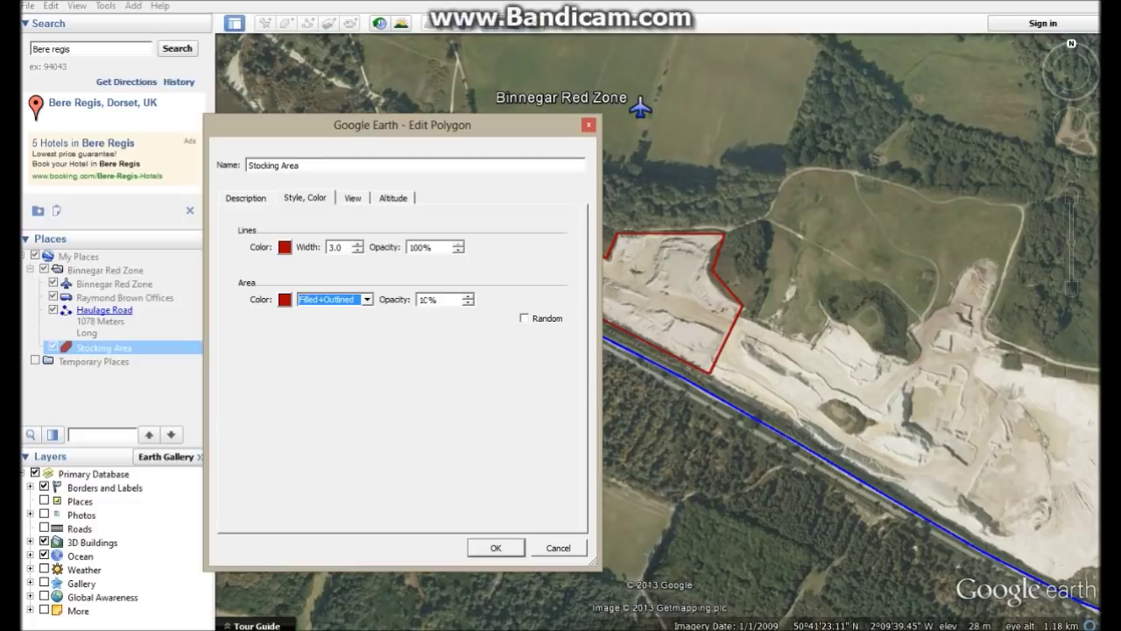
pyautogui.click(426, 299)
pyautogui.write('20')
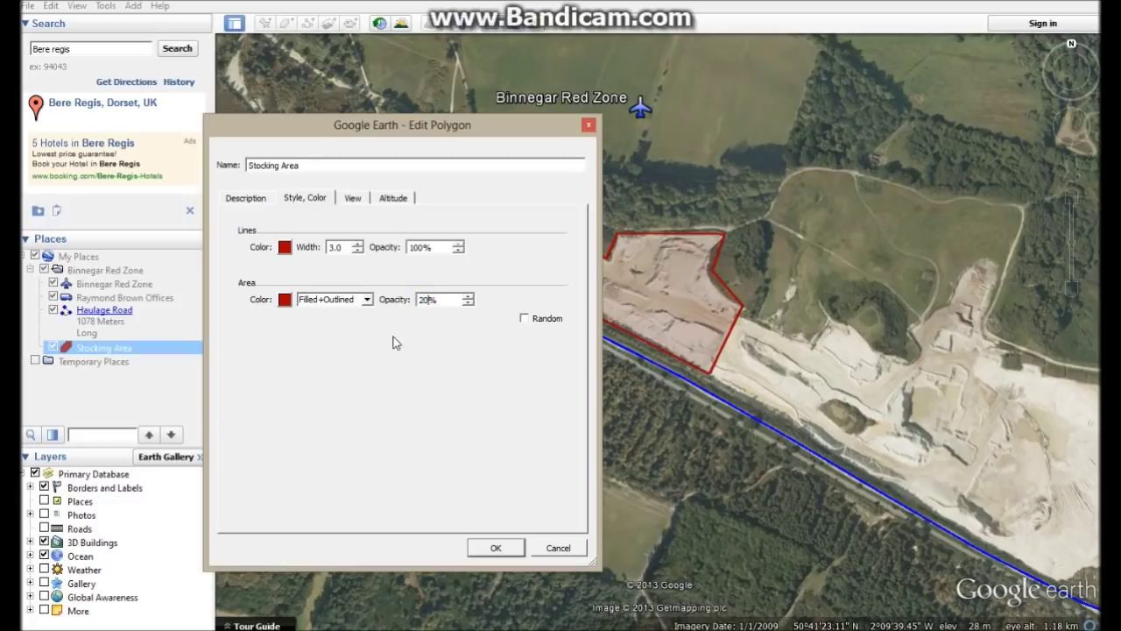
pyautogui.click(501, 552)
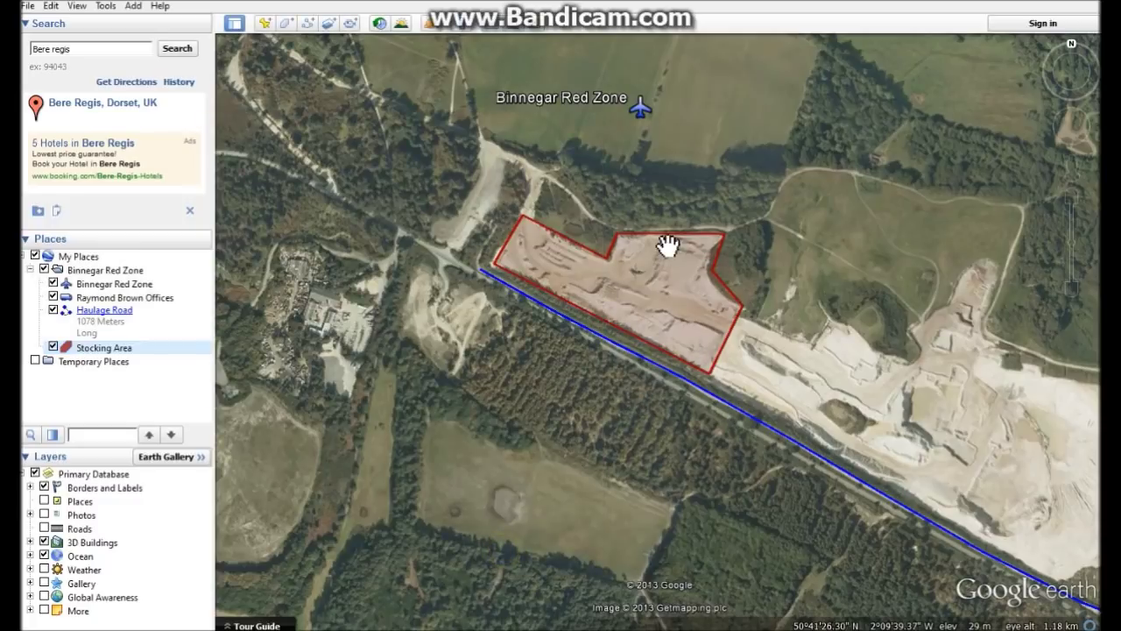
# Add the description "Stocking and Processing area" to the Stocking Area polygon and save it.
pyautogui.rightClick(111, 353)
pyautogui.click(145, 554)
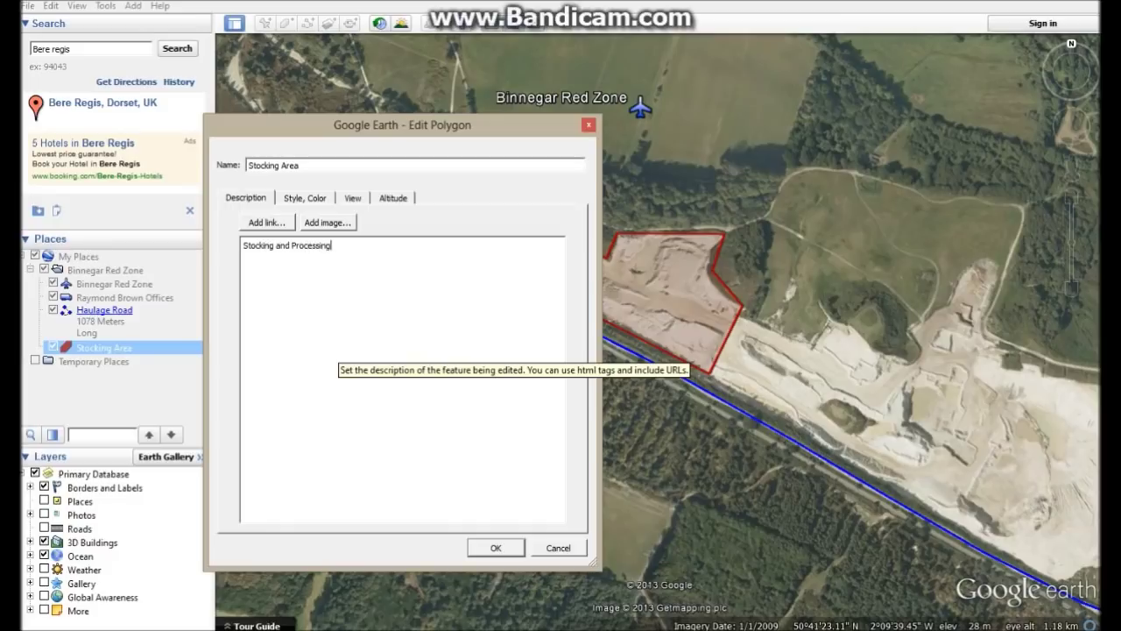
pyautogui.click(495, 548)
# Frame the whole quarry on the map and start a new polygon named "Flight Height".
pyautogui.moveTo(771, 388); pyautogui.dragTo(593, 320)
pyautogui.scroll(-3, 592, 320)
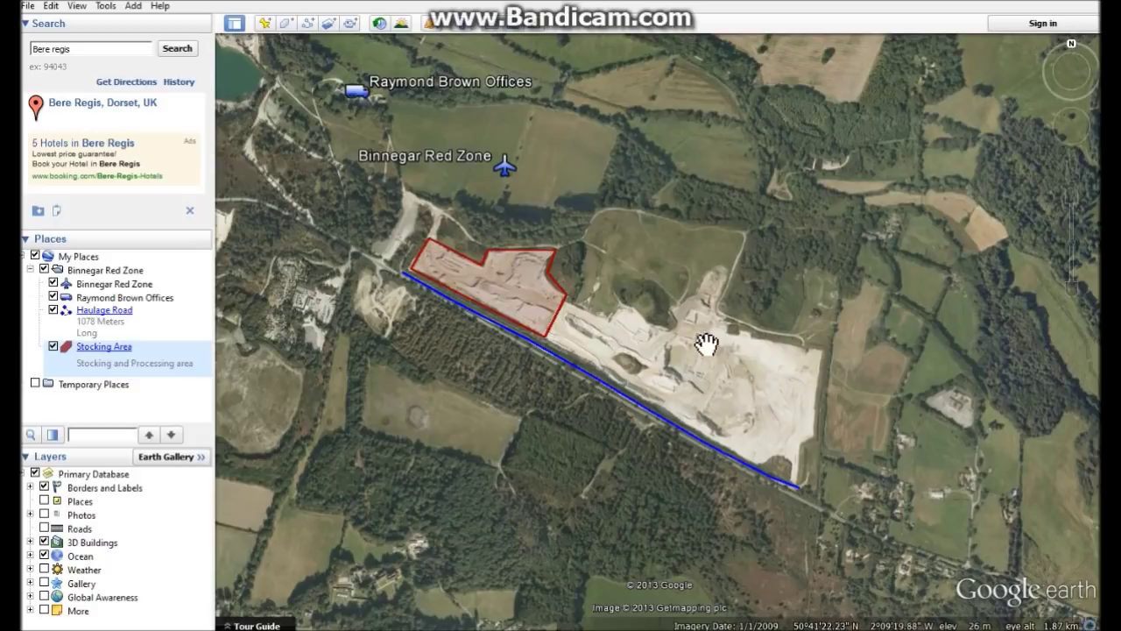
pyautogui.moveTo(575, 293); pyautogui.dragTo(576, 321)
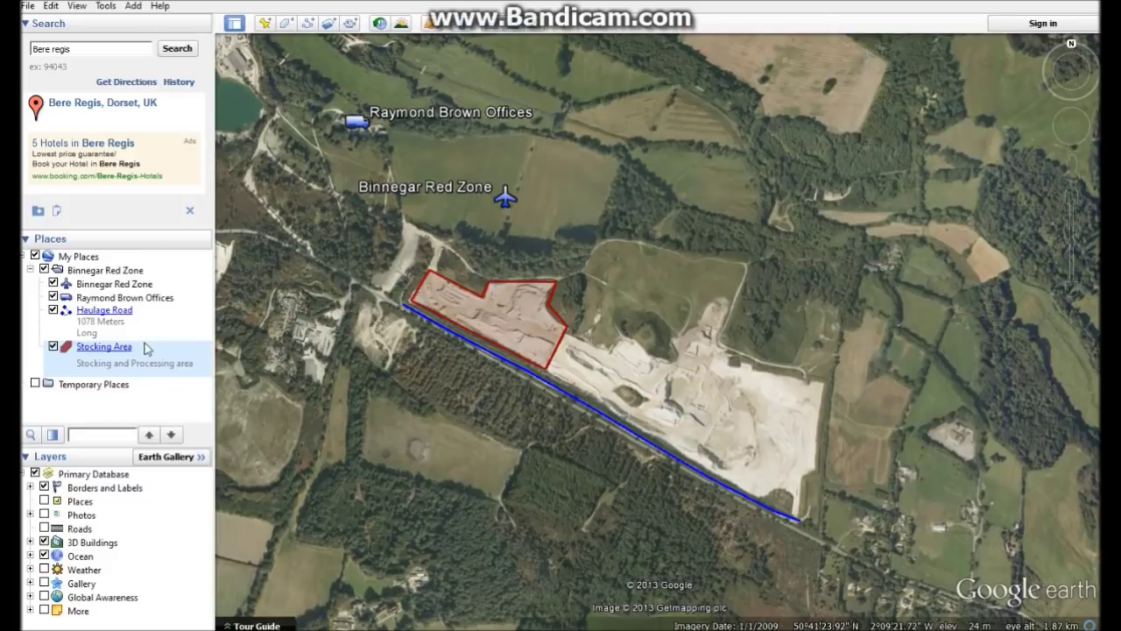
pyautogui.scroll(3, 578, 307)
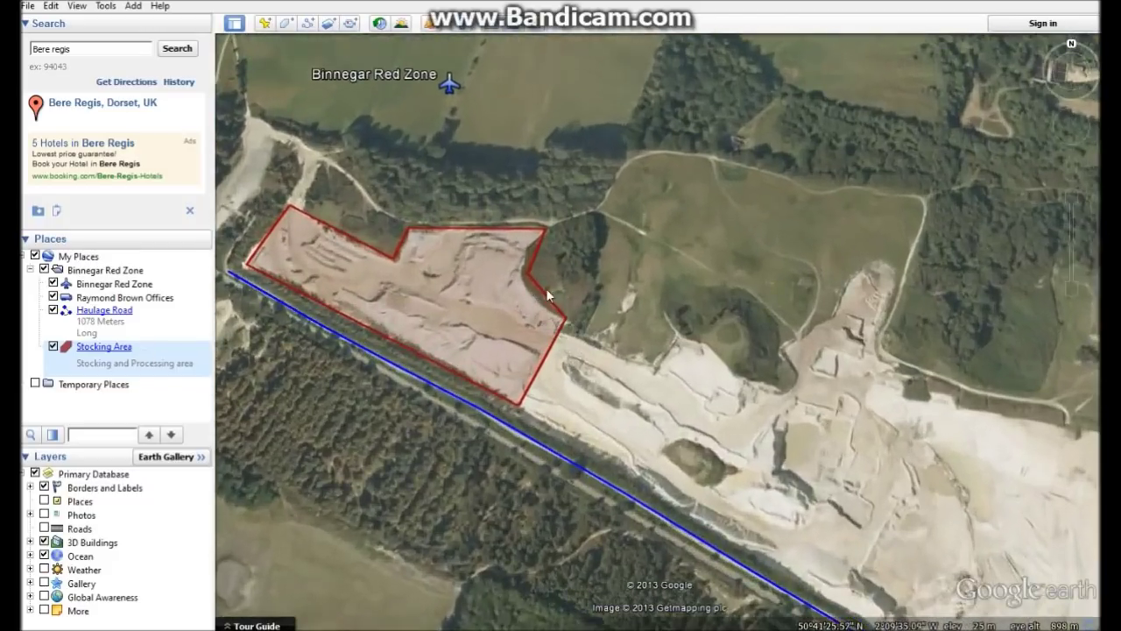
pyautogui.scroll(-3, 512, 289)
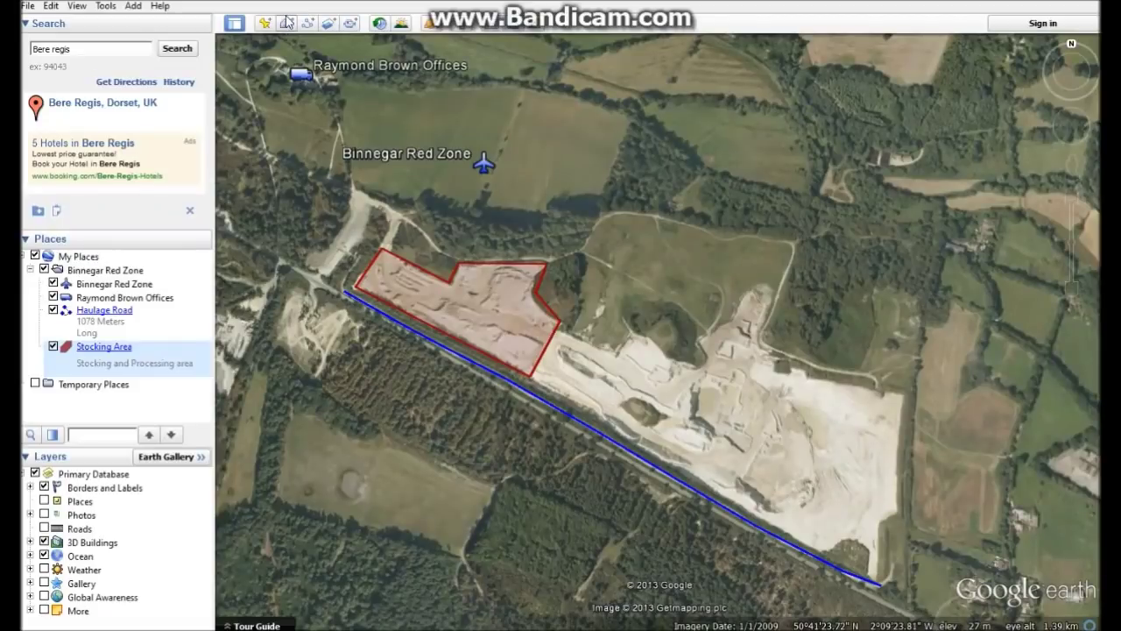
pyautogui.click(287, 23)
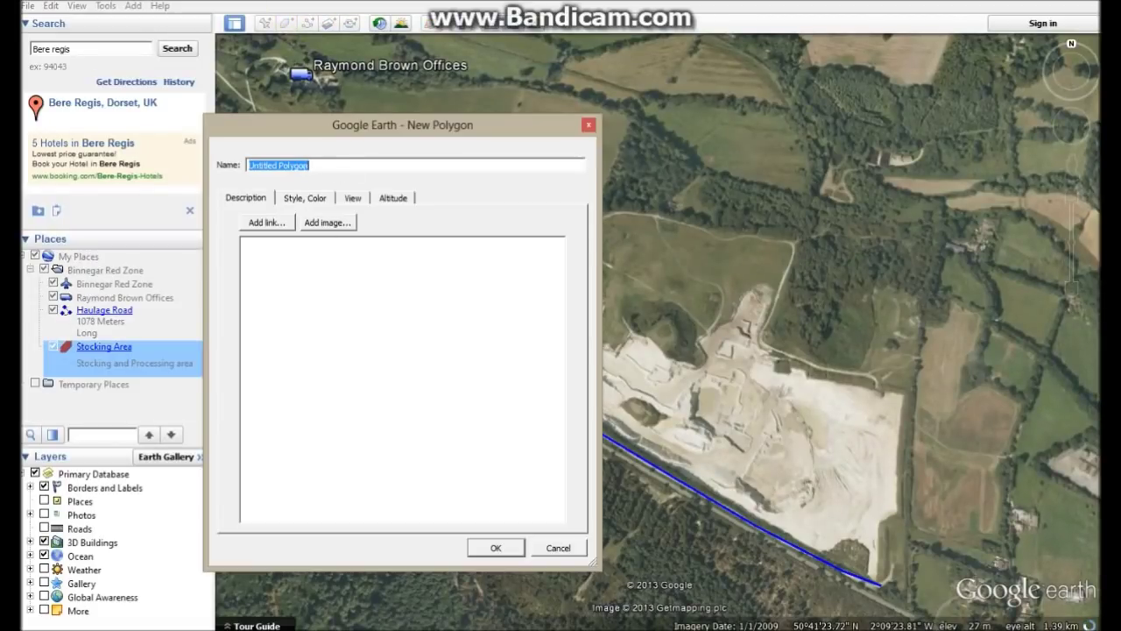
pyautogui.write('Flight Height')
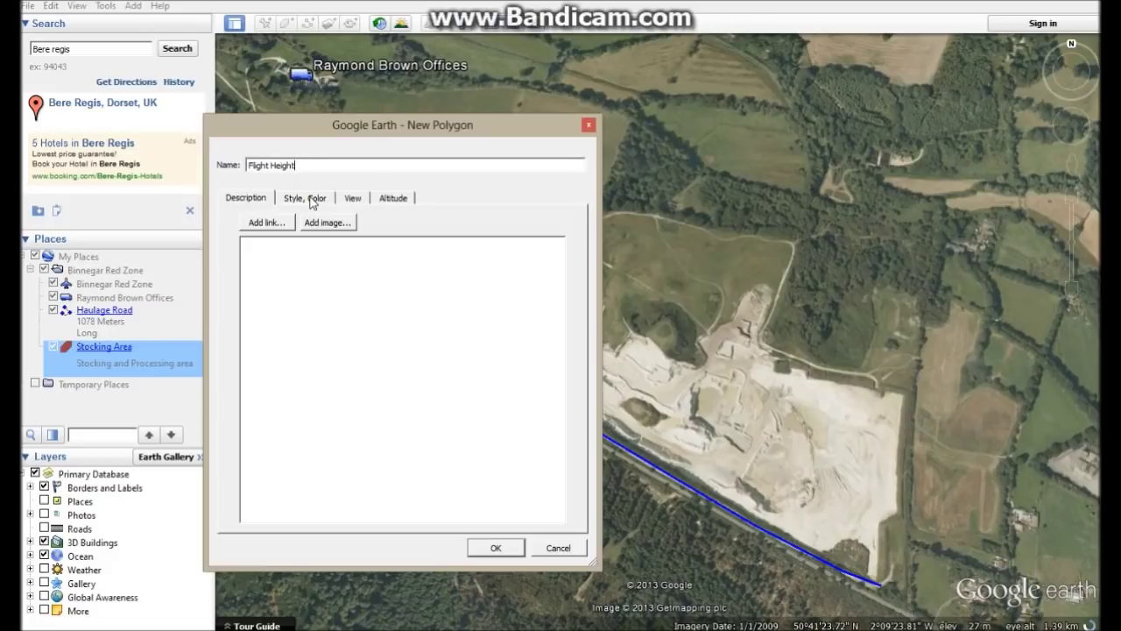
# Give the Flight Height polygon a yellow outline and set its area to Outlined.
pyautogui.click(308, 198)
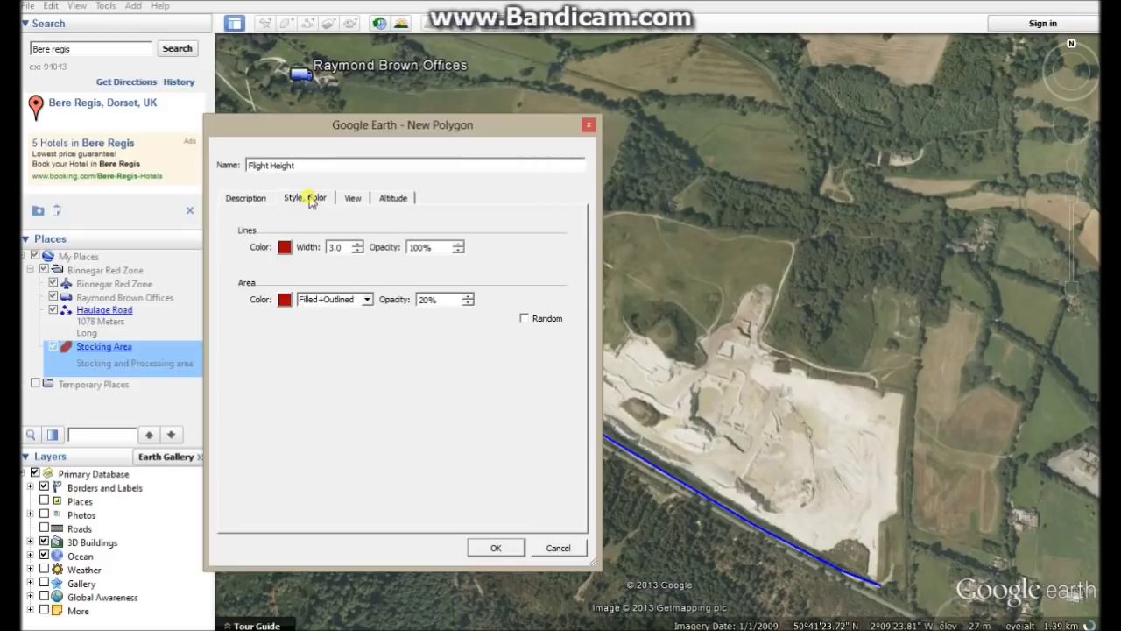
pyautogui.click(285, 247)
pyautogui.click(376, 290)
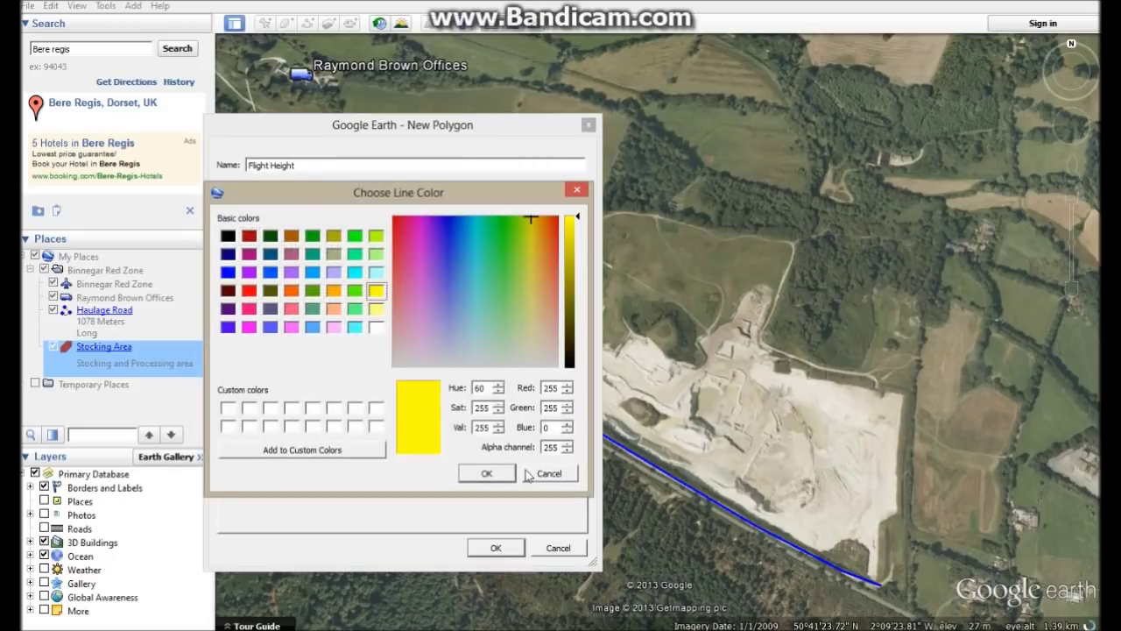
pyautogui.click(484, 475)
pyautogui.click(348, 300)
pyautogui.click(339, 324)
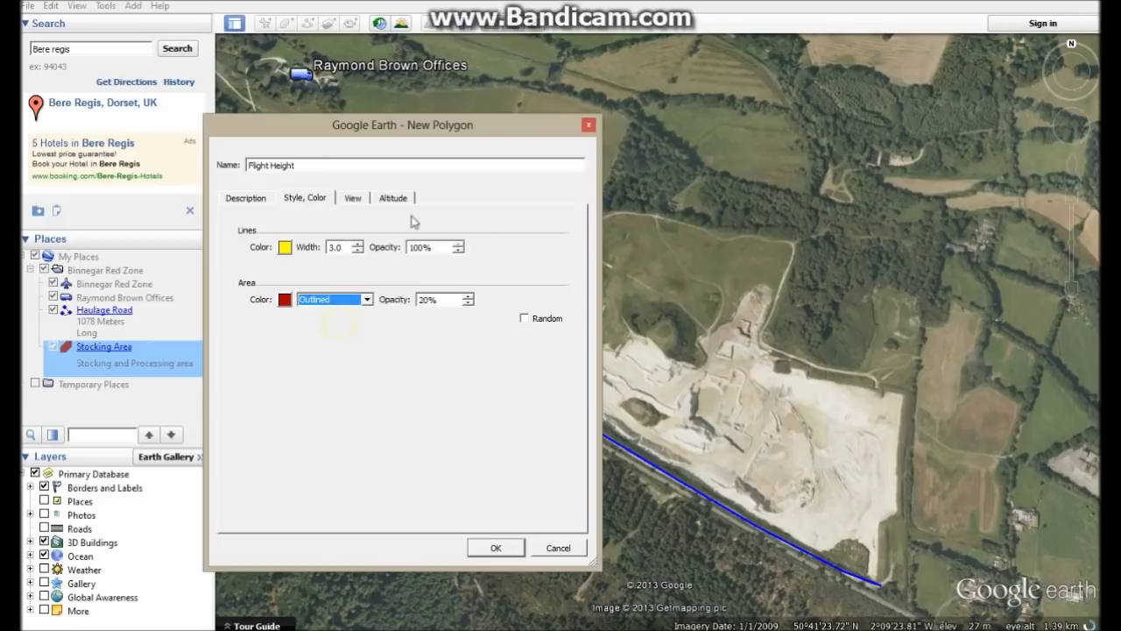
# Set the Flight Height polygon's altitude to 150 m relative to ground.
pyautogui.click(394, 199)
pyautogui.click(560, 236)
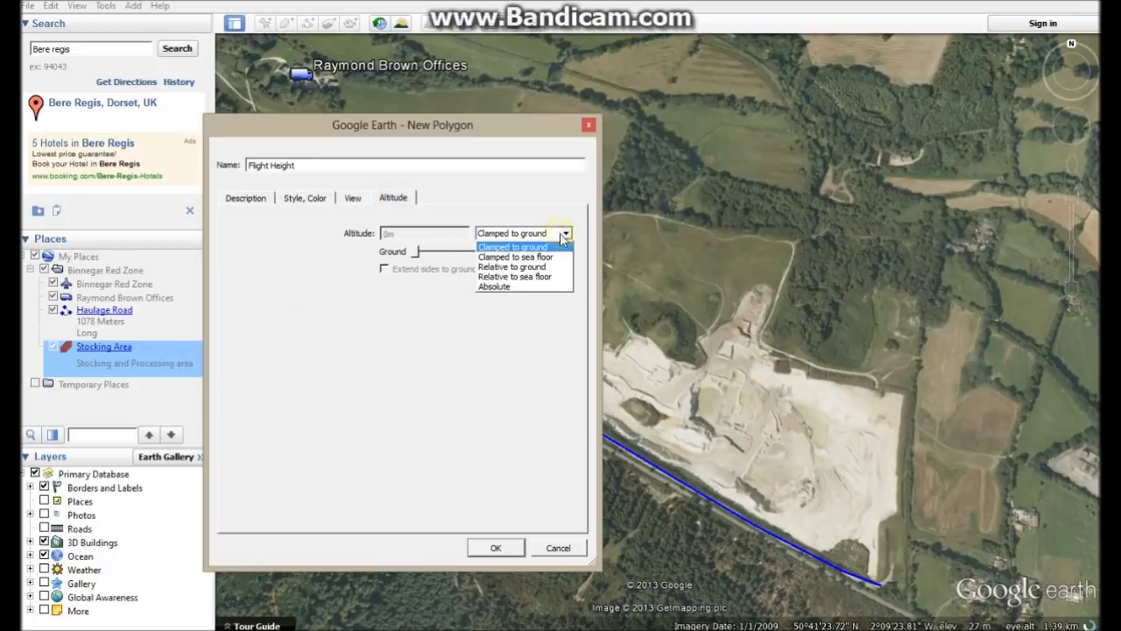
pyautogui.click(550, 267)
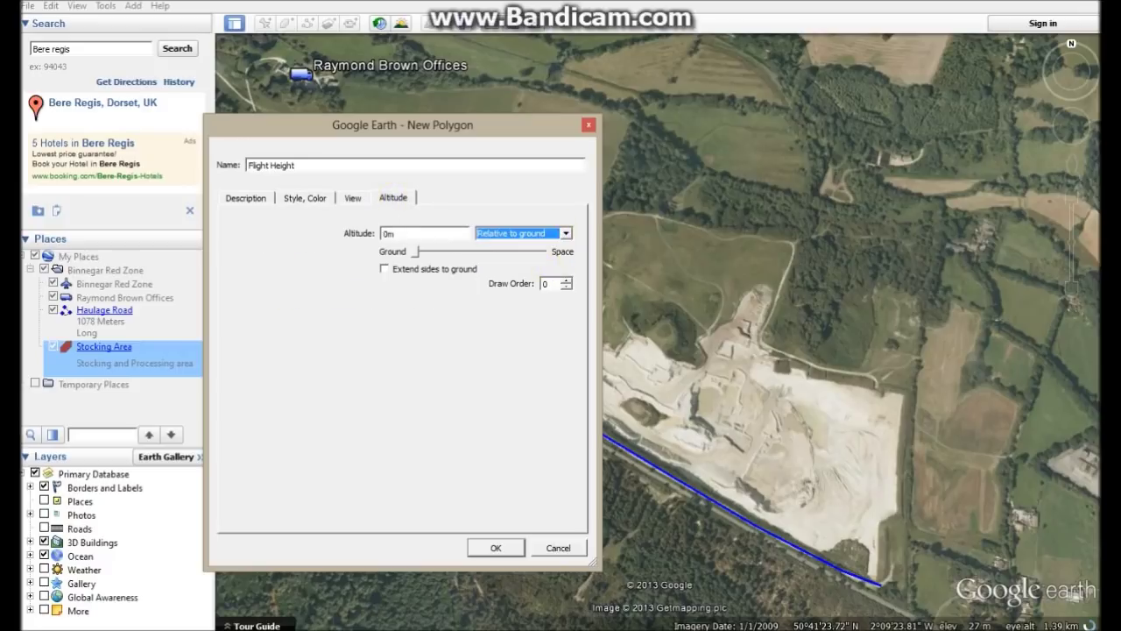
pyautogui.click(386, 234)
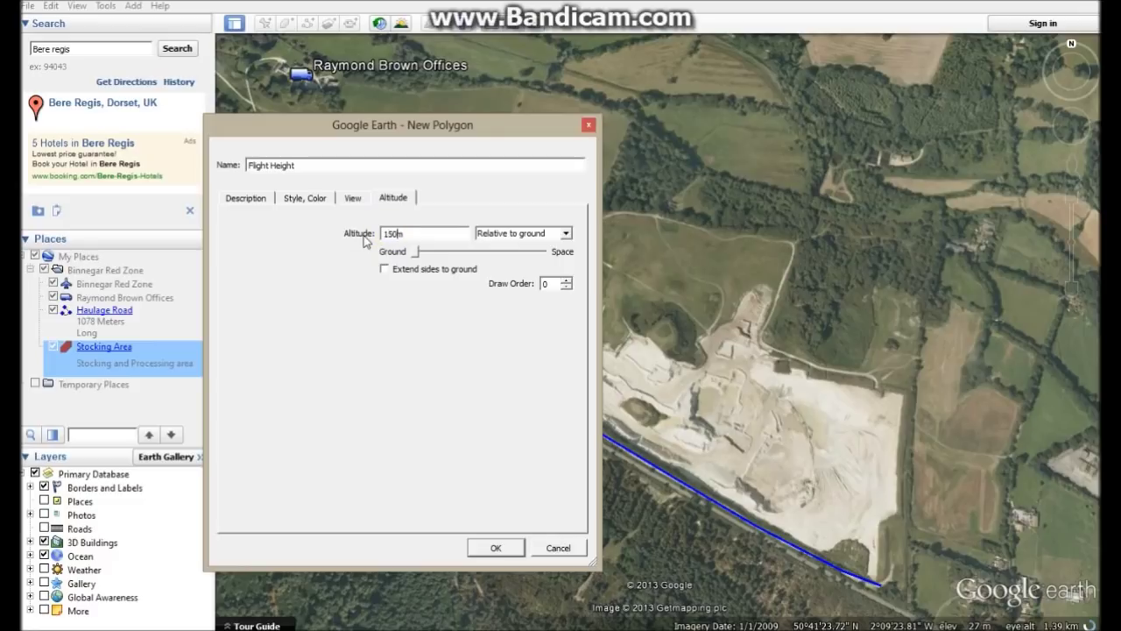
# Draw the Flight Height polygon as a four-cornered boundary around the entire quarry and haulage road, check its altitude setting, and save it.
pyautogui.click(254, 200)
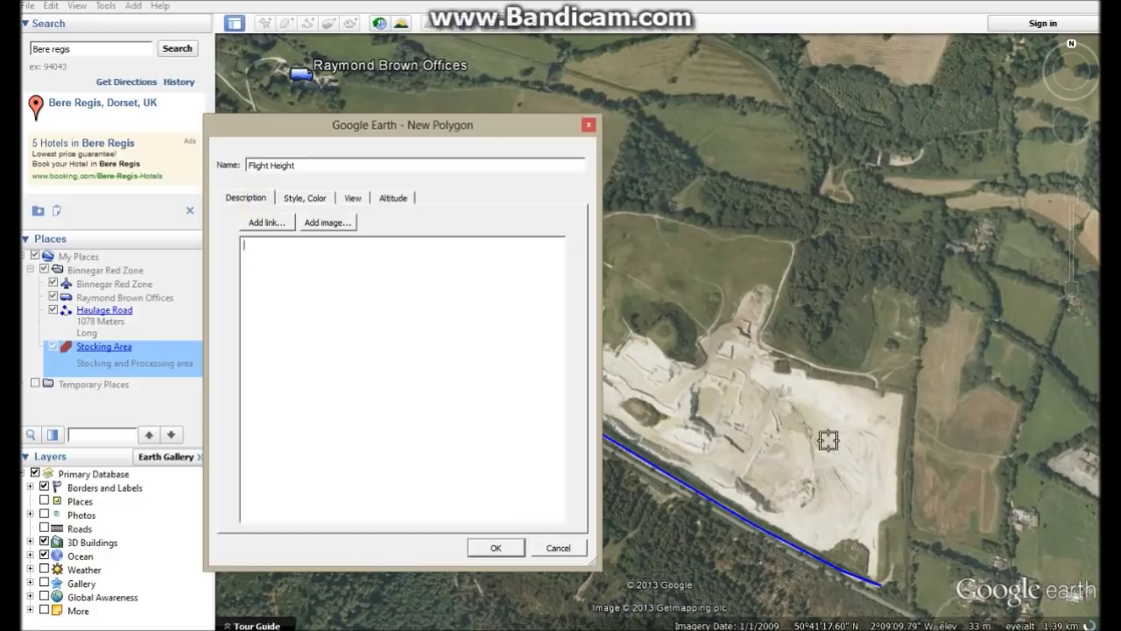
pyautogui.click(894, 606)
pyautogui.click(926, 374)
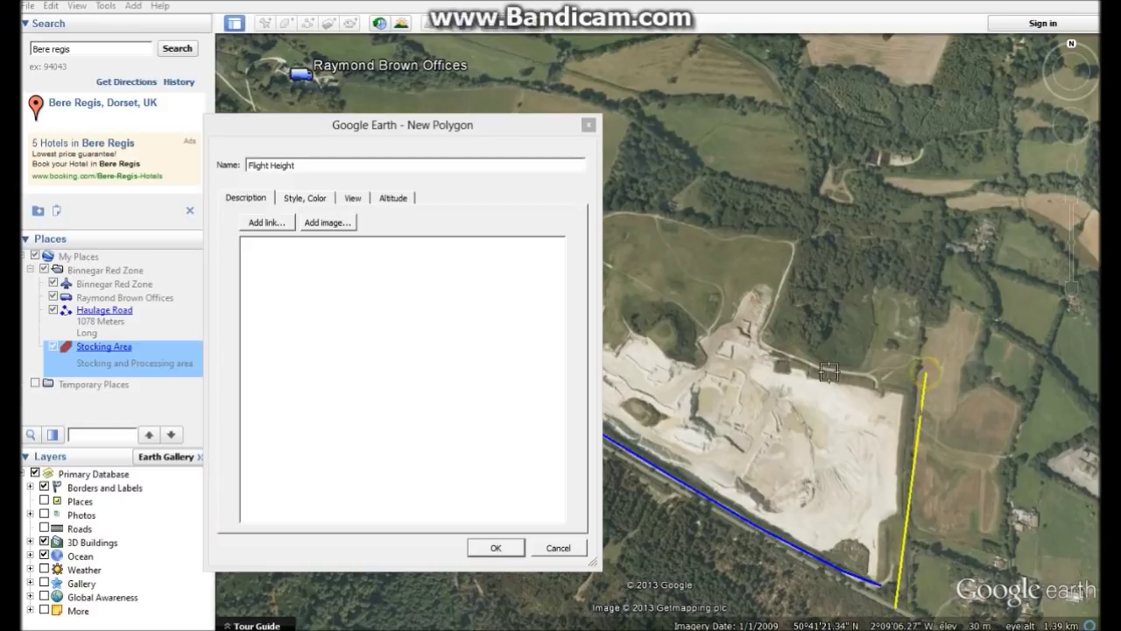
pyautogui.scroll(-5, 823, 375)
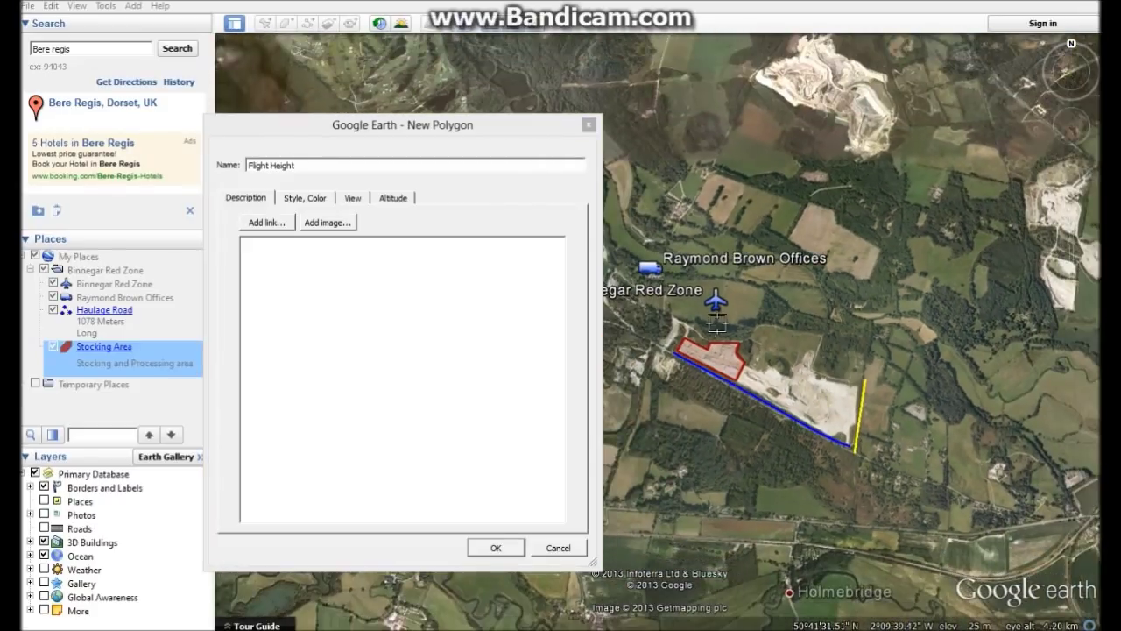
pyautogui.click(692, 320)
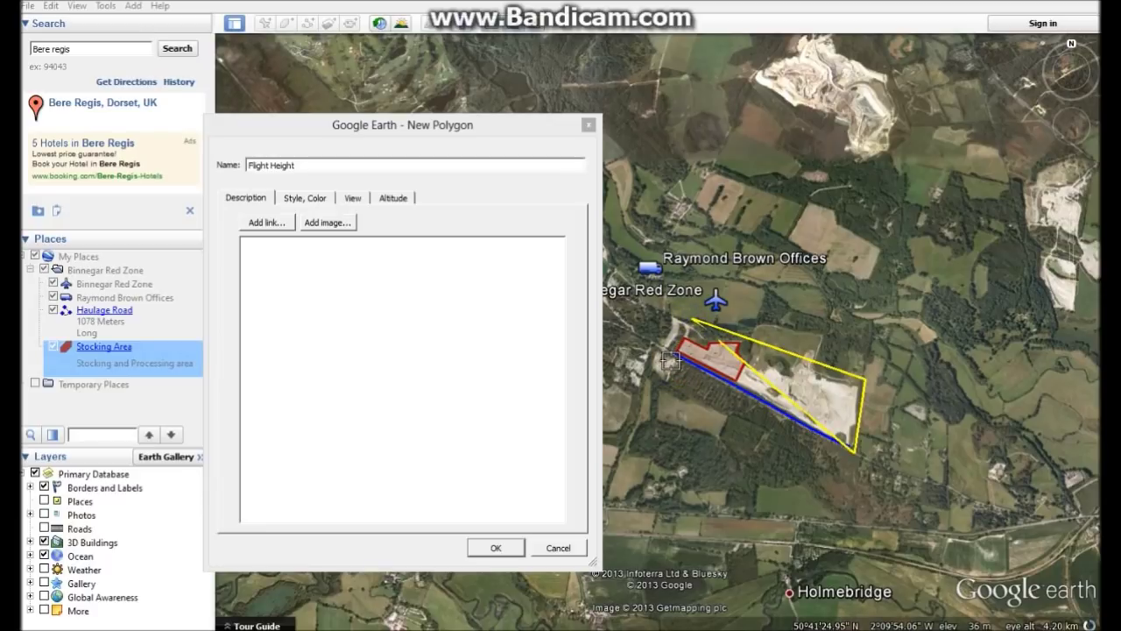
pyautogui.click(672, 358)
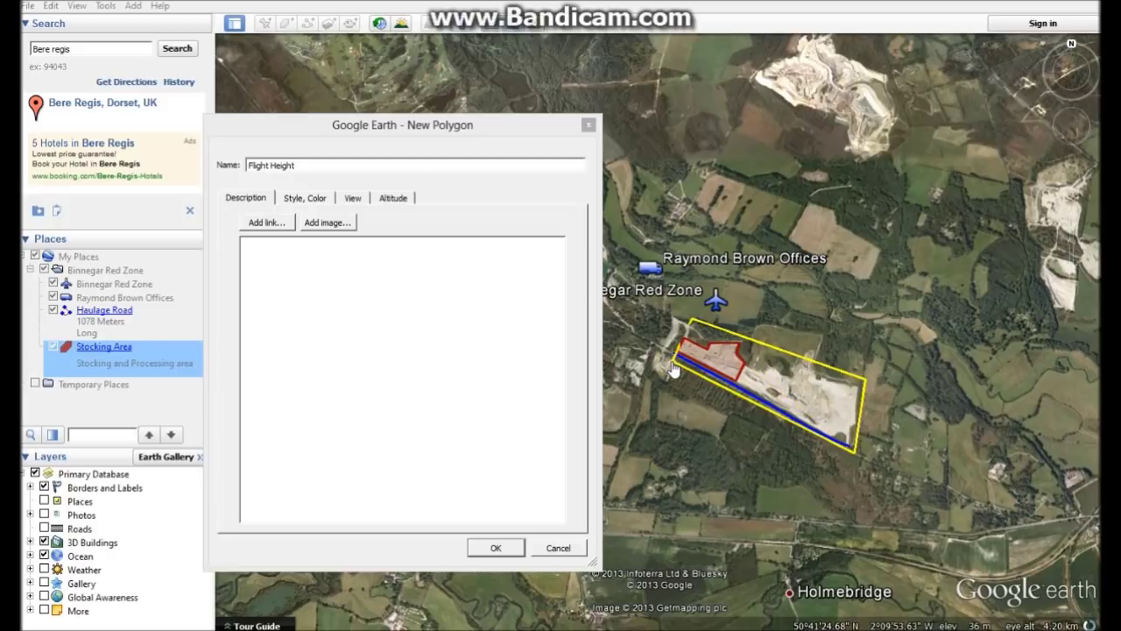
pyautogui.click(391, 198)
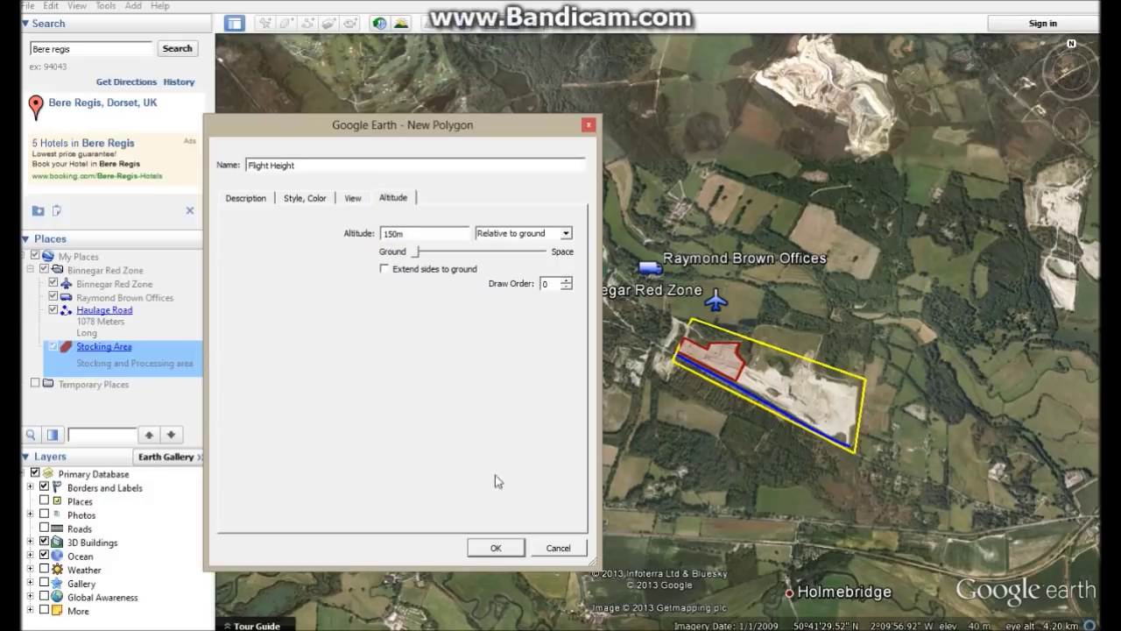
pyautogui.click(495, 548)
pyautogui.scroll(5, 876, 490)
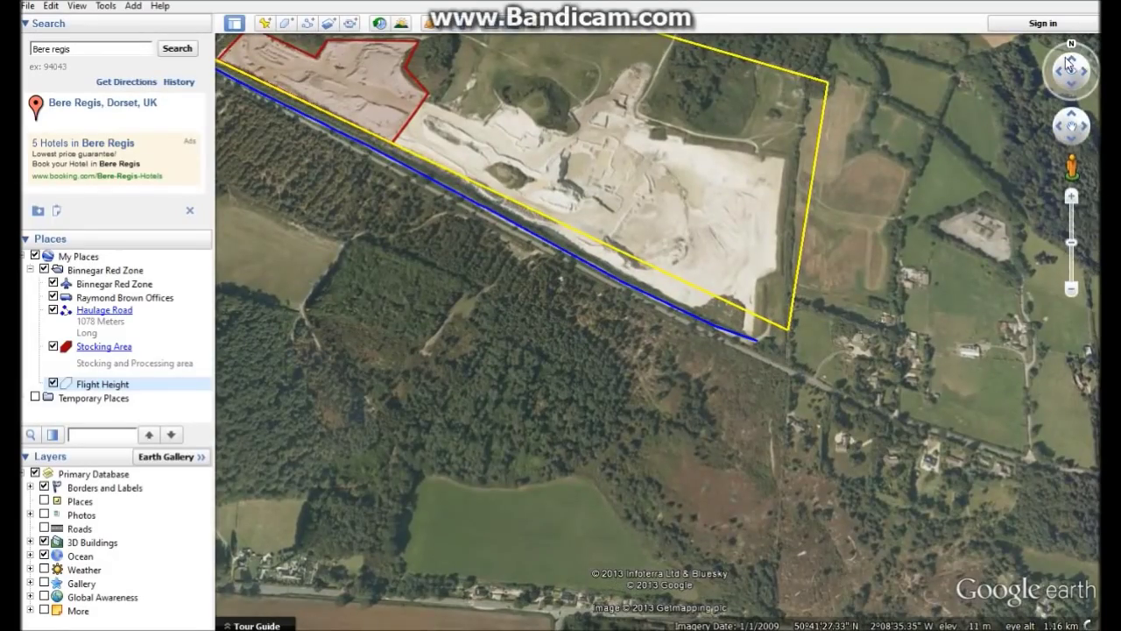
# Tilt and zoom the map to examine the Flight Height polygon in perspective above the quarry.
pyautogui.click(1072, 60)
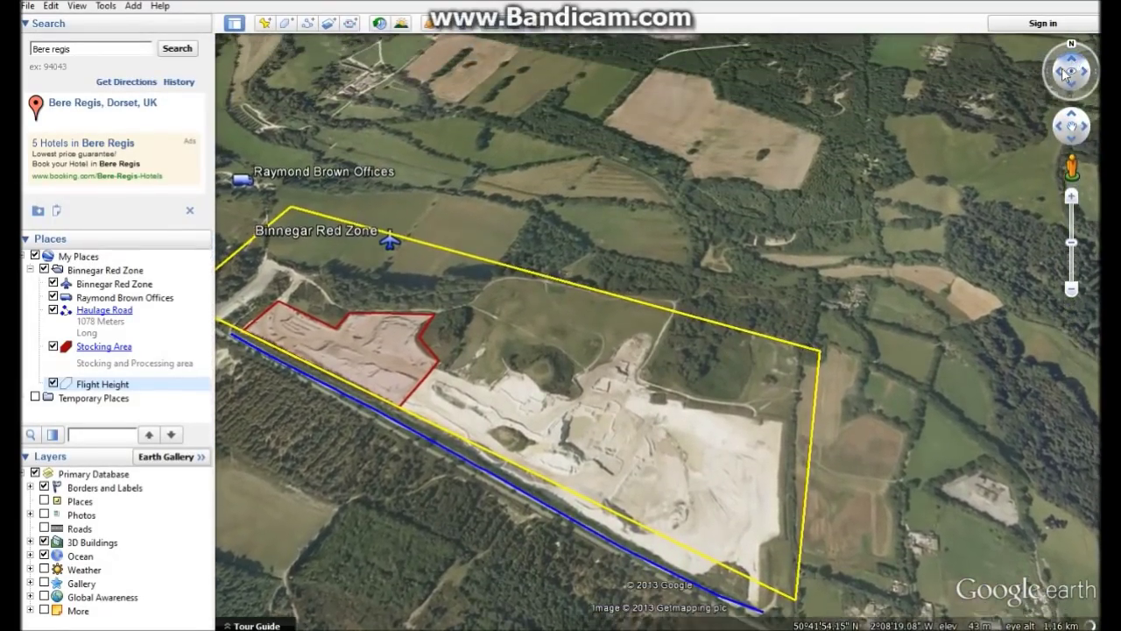
pyautogui.doubleClick(889, 205)
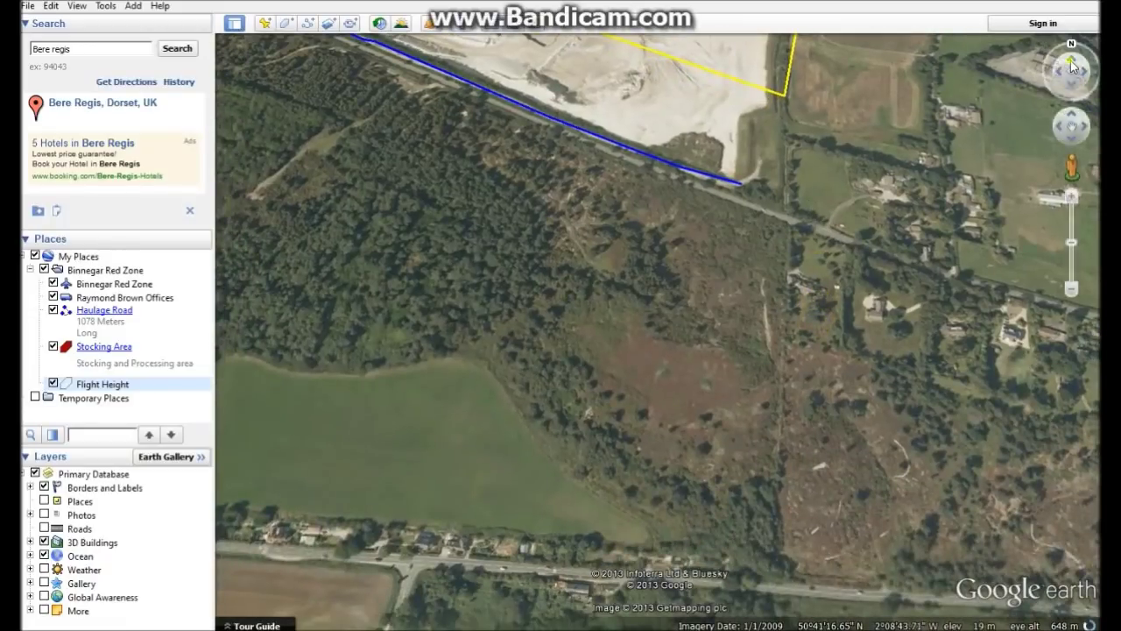
pyautogui.click(1073, 64)
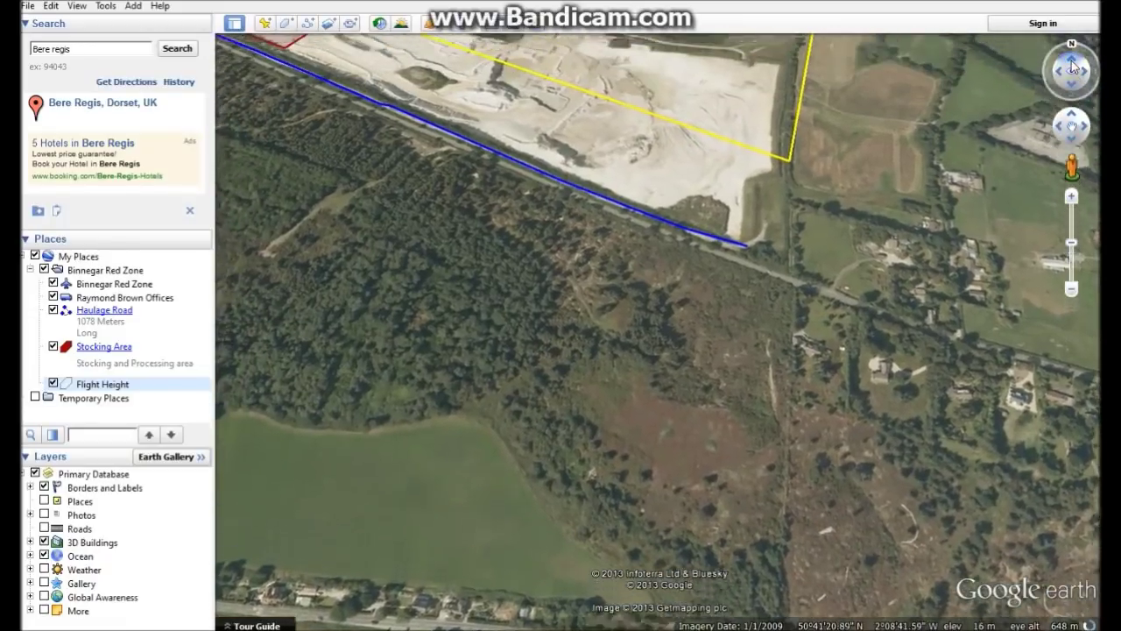
pyautogui.moveTo(1073, 64); pyautogui.dragTo(1068, 59)
pyautogui.moveTo(656, 393); pyautogui.dragTo(611, 368)
pyautogui.scroll(-3, 611, 385)
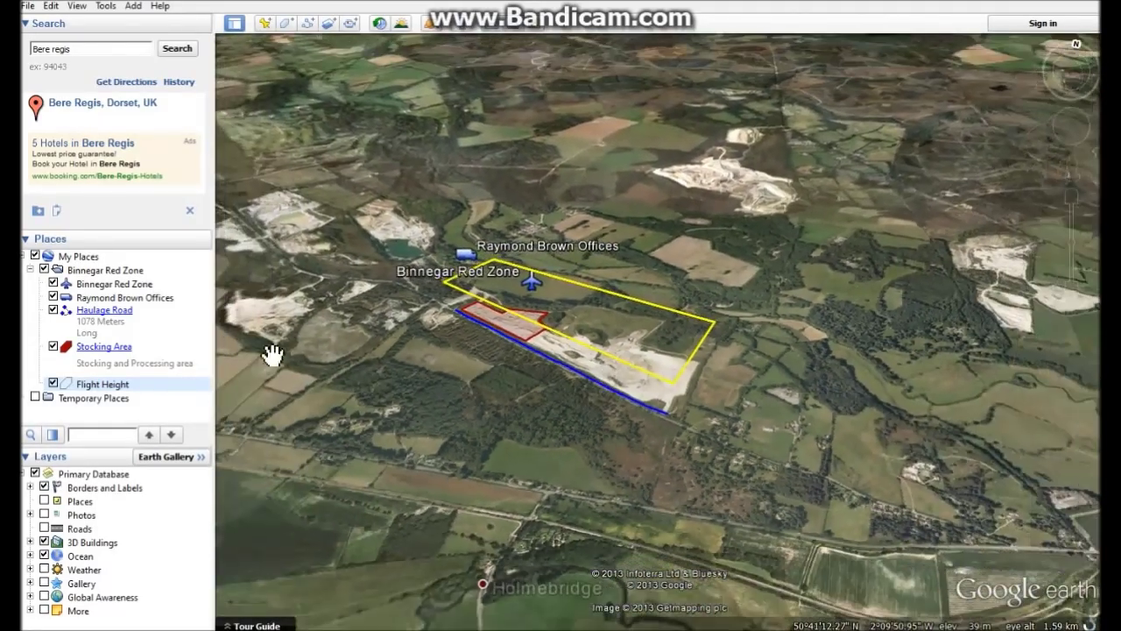
# Save the Binnegar Red Zone folder with all its contents to the Desktop as a Kmz file named "Binnegar Red Zone".
pyautogui.click(87, 272)
pyautogui.click(31, 270)
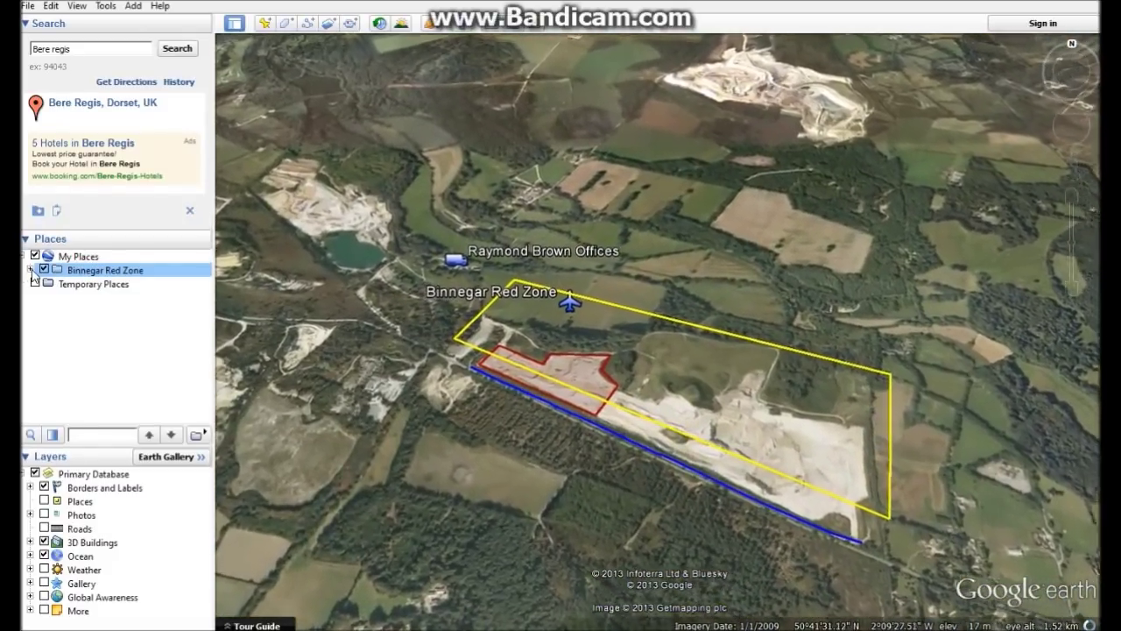
pyautogui.click(31, 270)
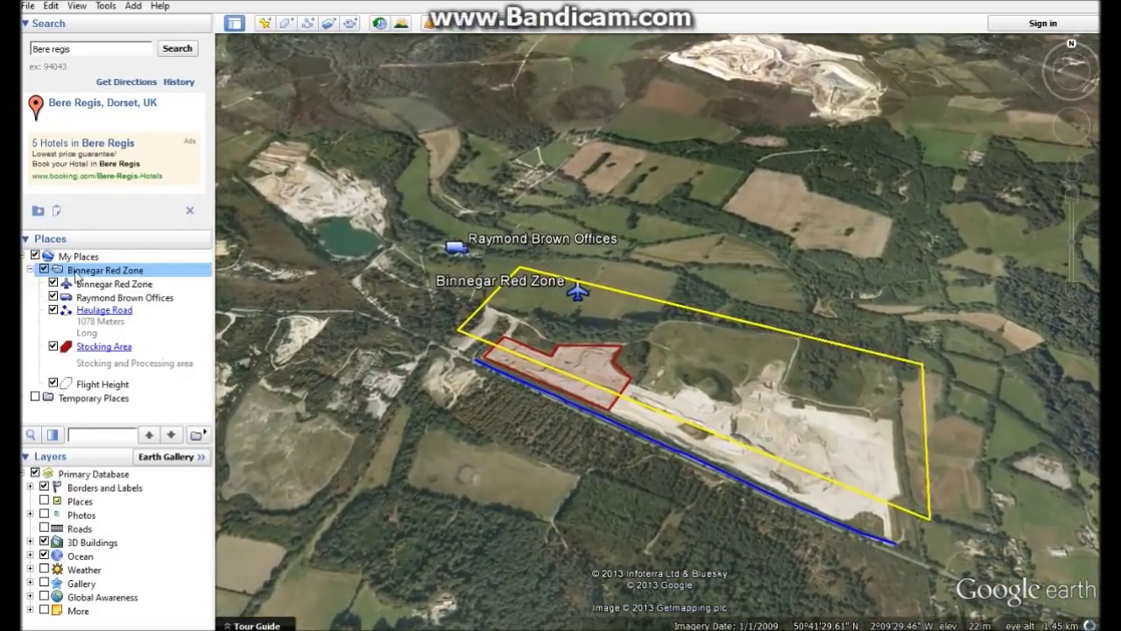
pyautogui.rightClick(77, 274)
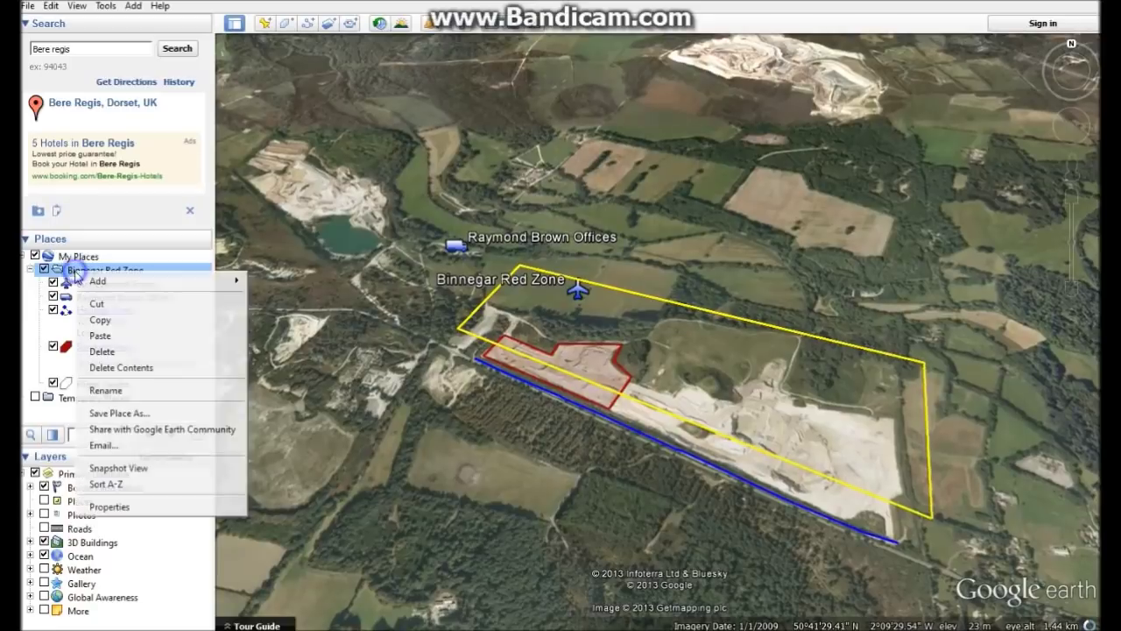
pyautogui.click(129, 421)
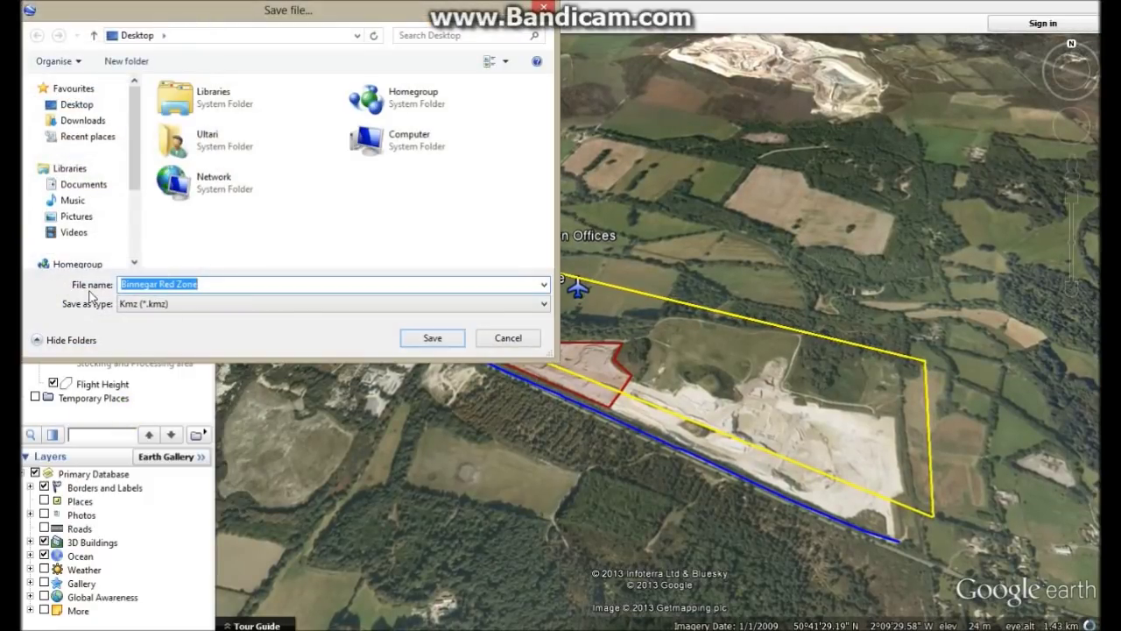
pyautogui.click(240, 303)
pyautogui.click(238, 303)
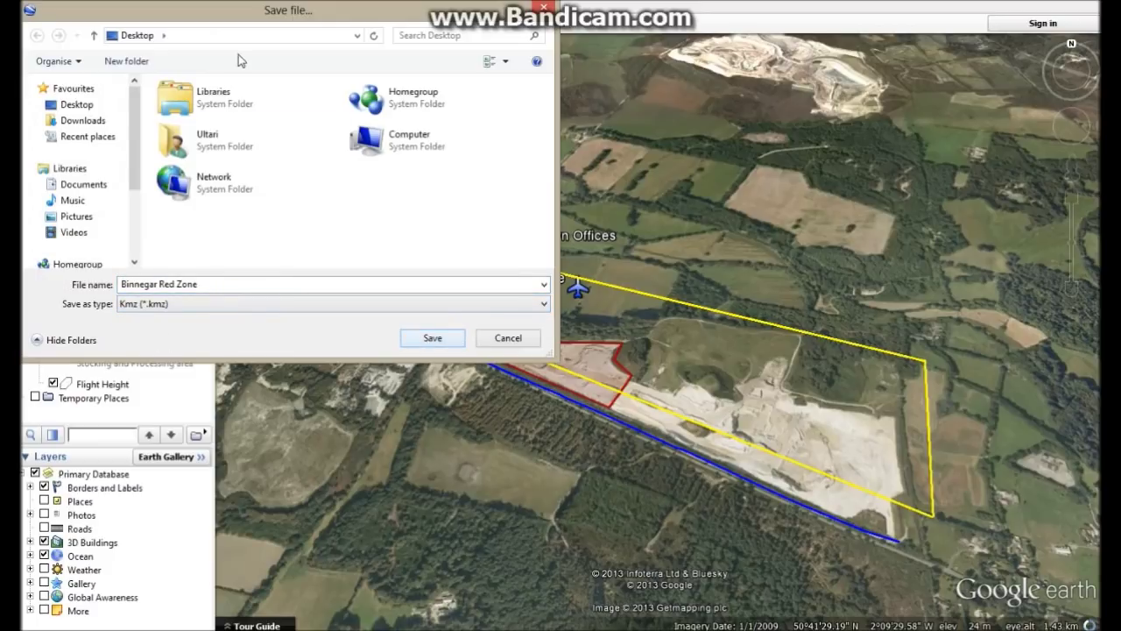
pyautogui.click(432, 338)
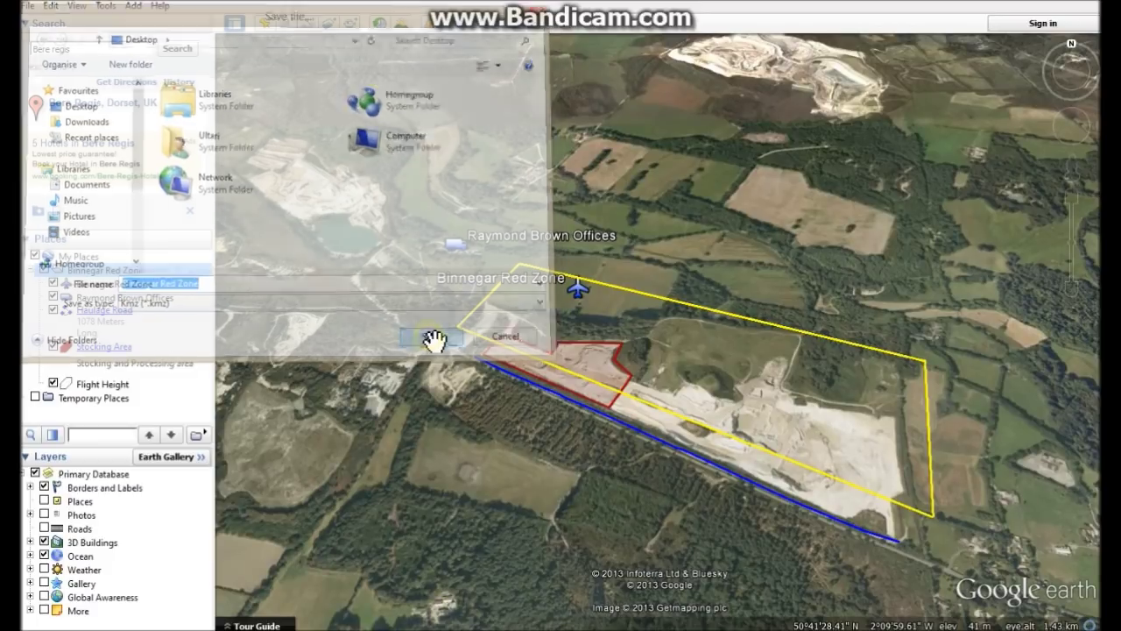
# Switch to the desktop, open the saved Binnegar Red Zone KMZ file in Google Earth, and inspect its contents on the map.
pyautogui.click(1101, 629)
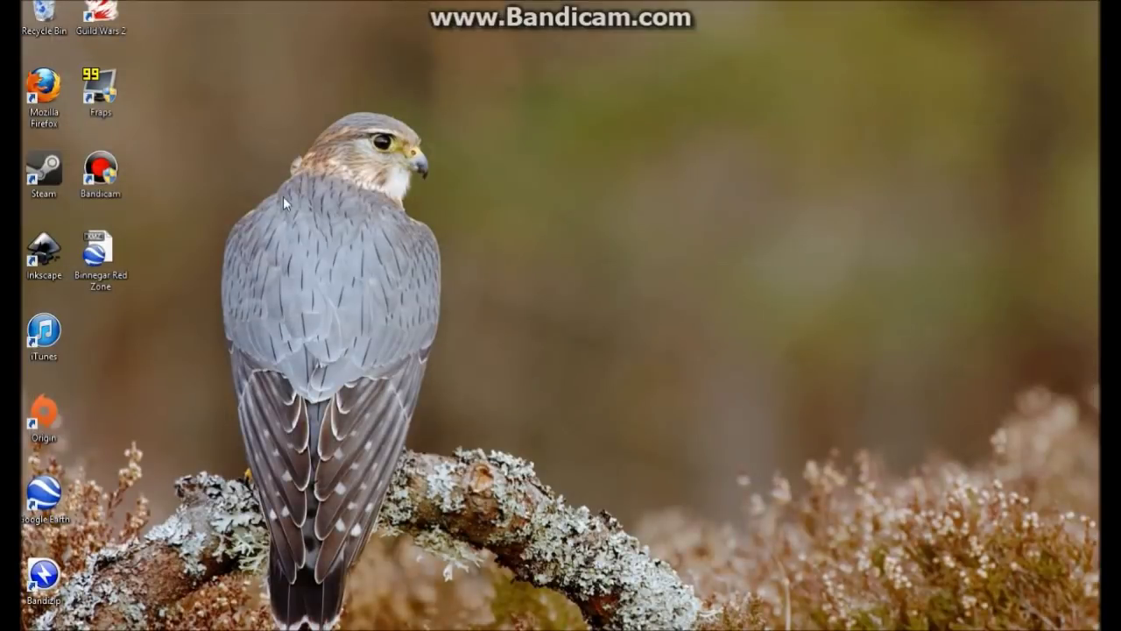
pyautogui.doubleClick(100, 254)
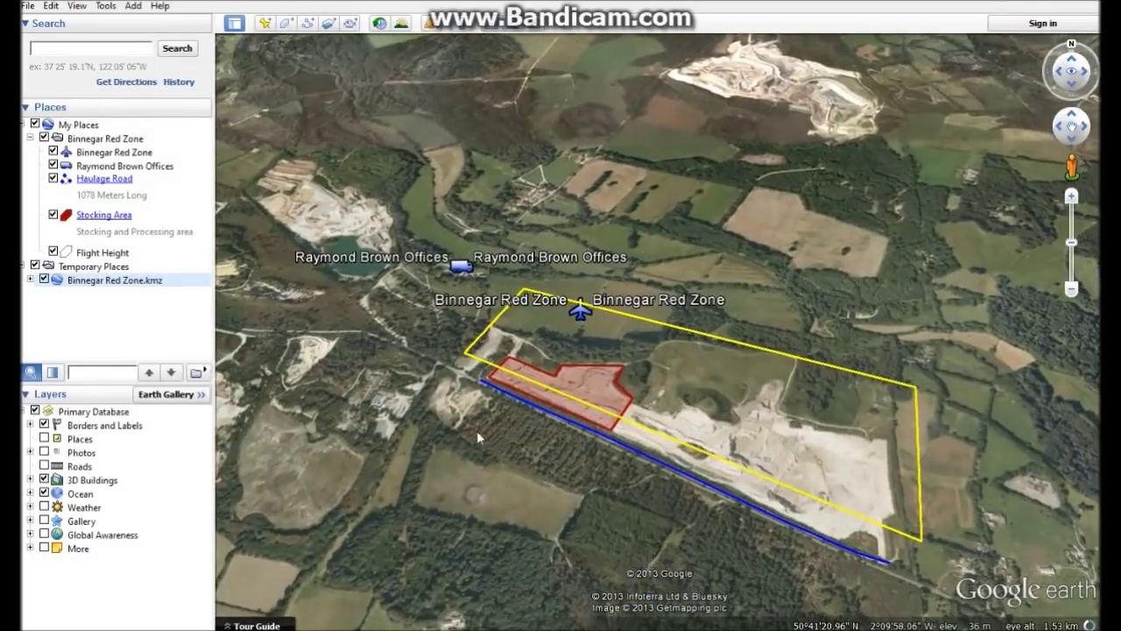
pyautogui.moveTo(476, 430); pyautogui.dragTo(531, 408)
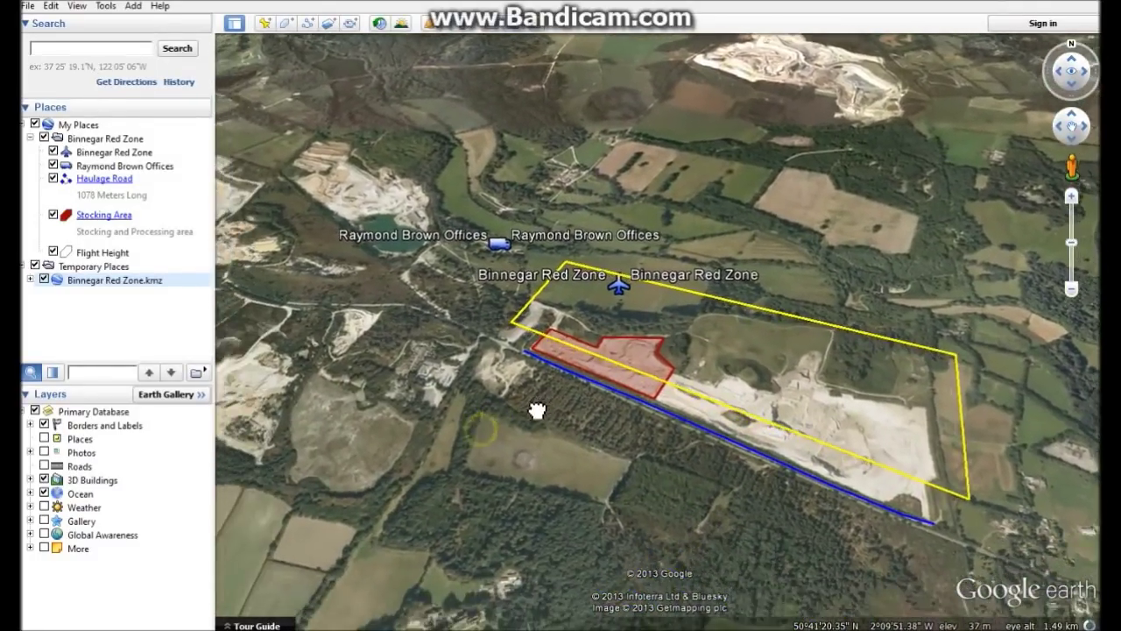